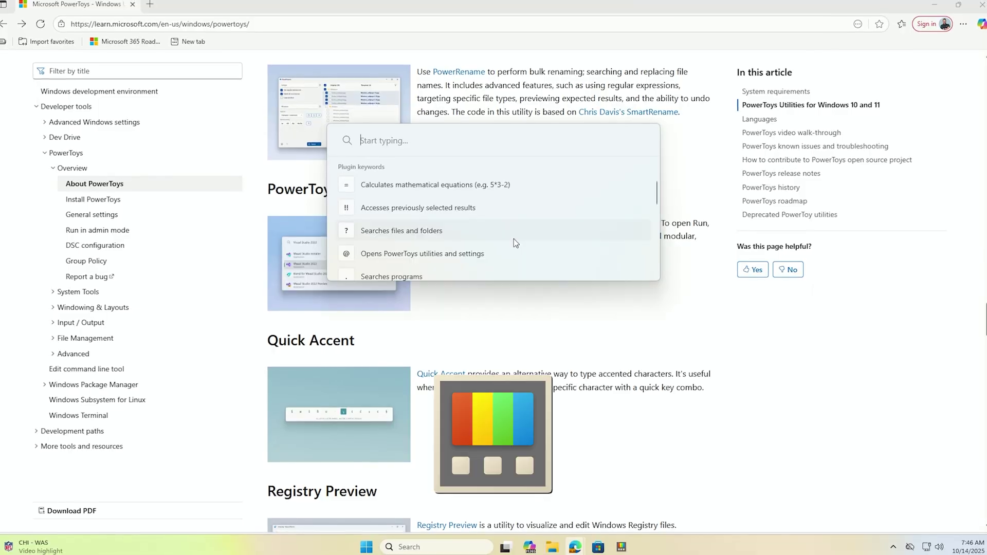
- Search 'Power bi' in PowerToys Run, then activate Color Picker with Win+Shift+C
type("Power bi")
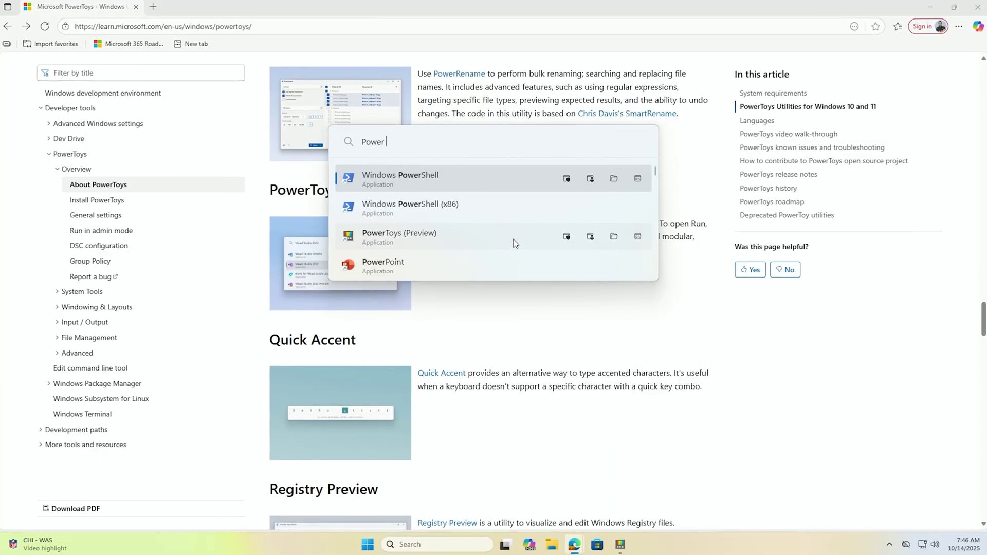
type("i")
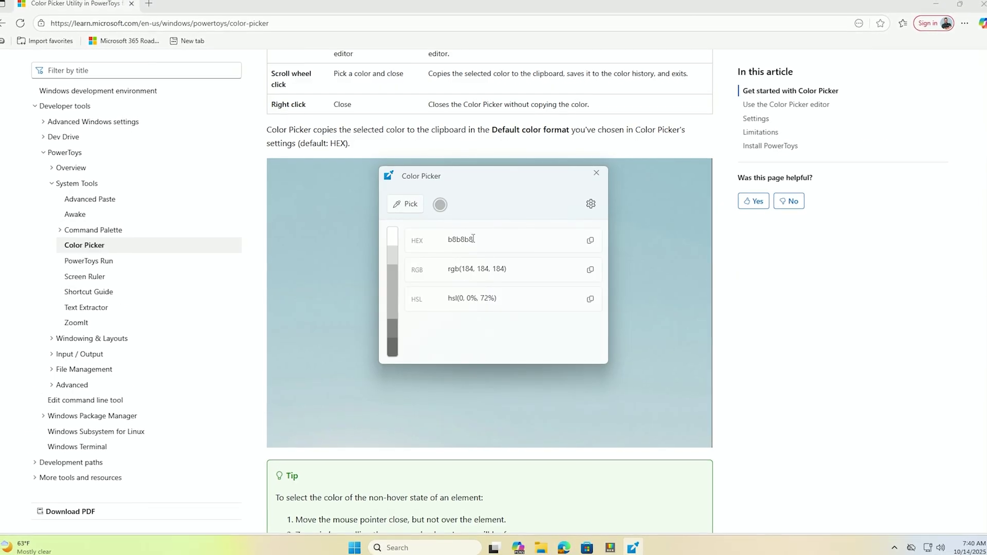
key("super+shift+c")
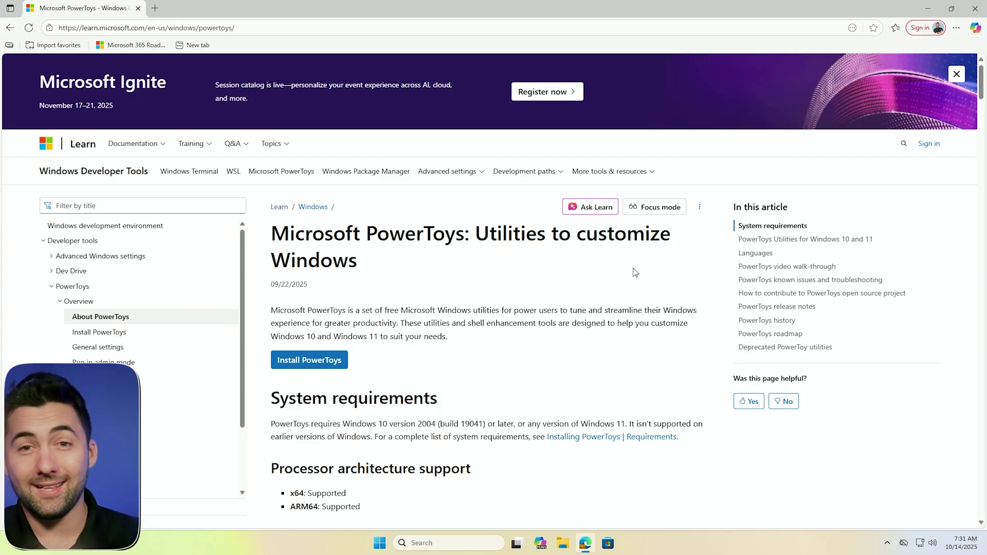
- Scroll down through the PowerToys overview's list of utilities and back up
scroll(569, 252, "down", 1)
scroll(569, 252, "down", 10)
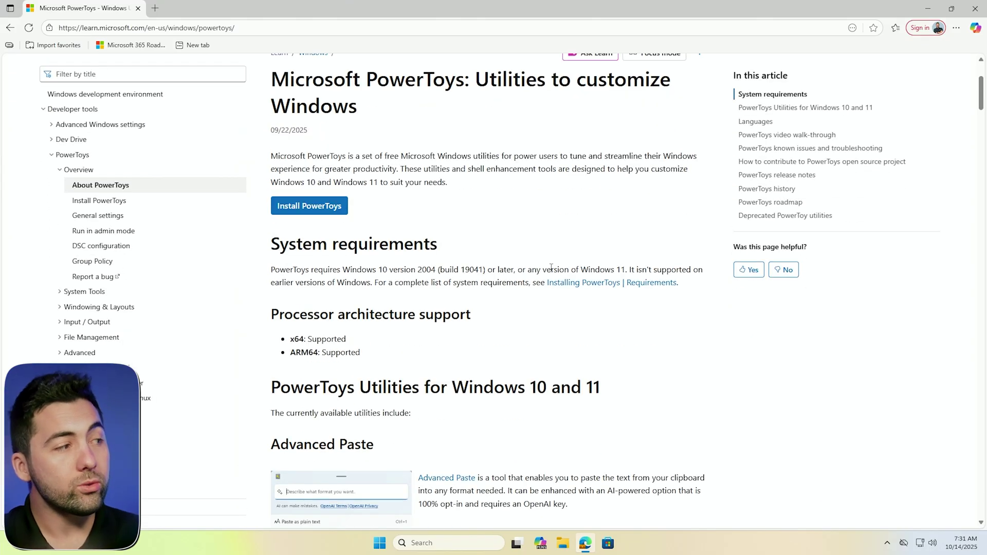
scroll(551, 271, "down", 20)
scroll(548, 267, "down", 4)
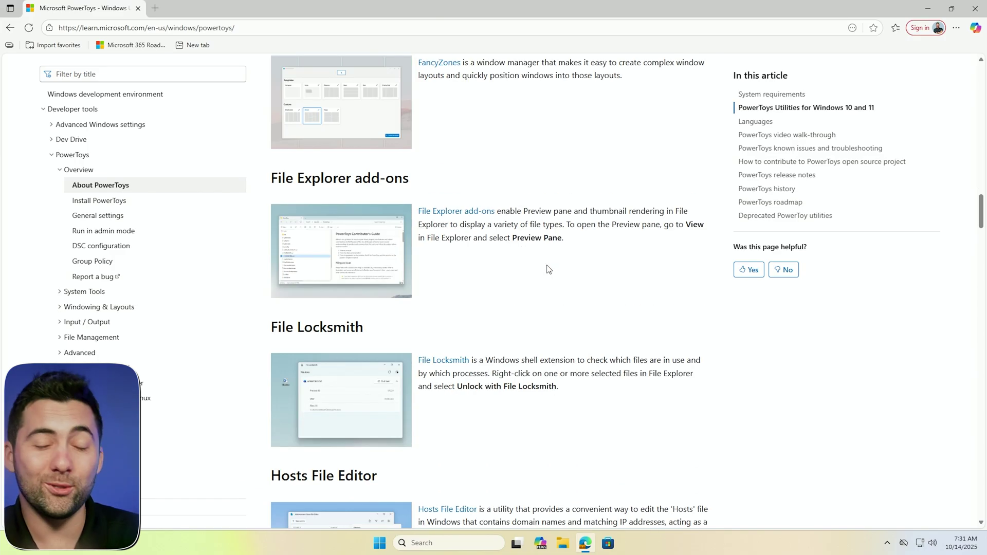
scroll(549, 271, "up", 19)
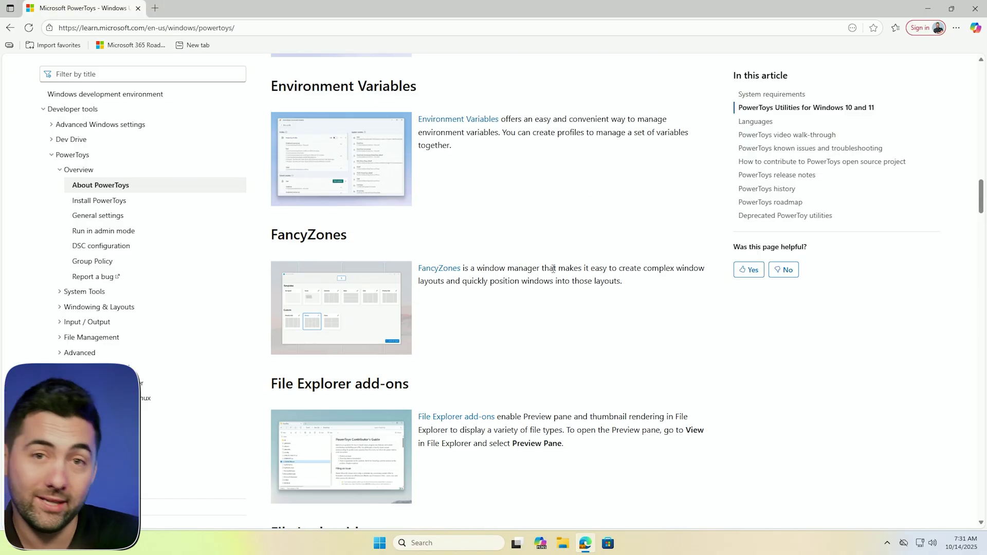
scroll(553, 271, "up", 16)
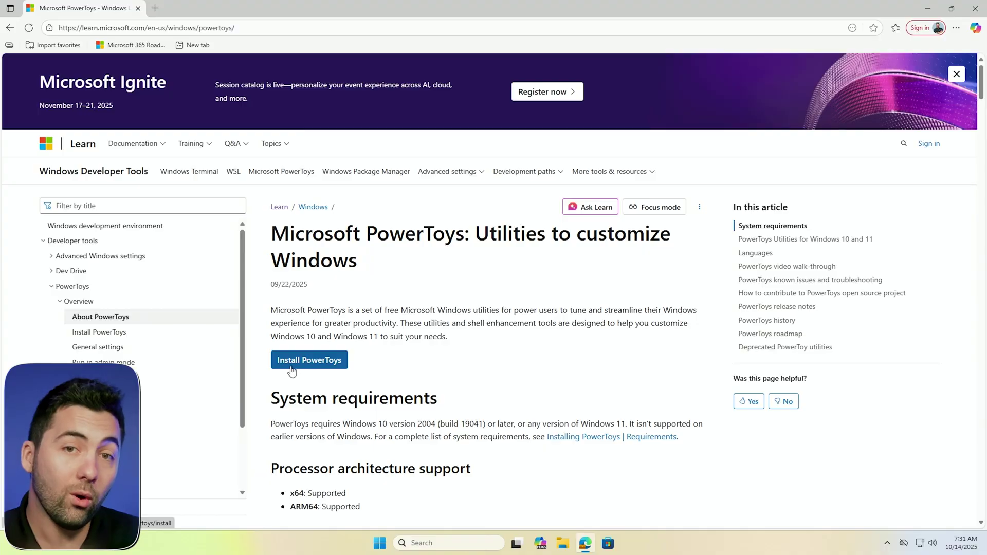
- Open the Install PowerToys article and scroll through its GitHub, Microsoft Store and winget install options
left_click(86, 339)
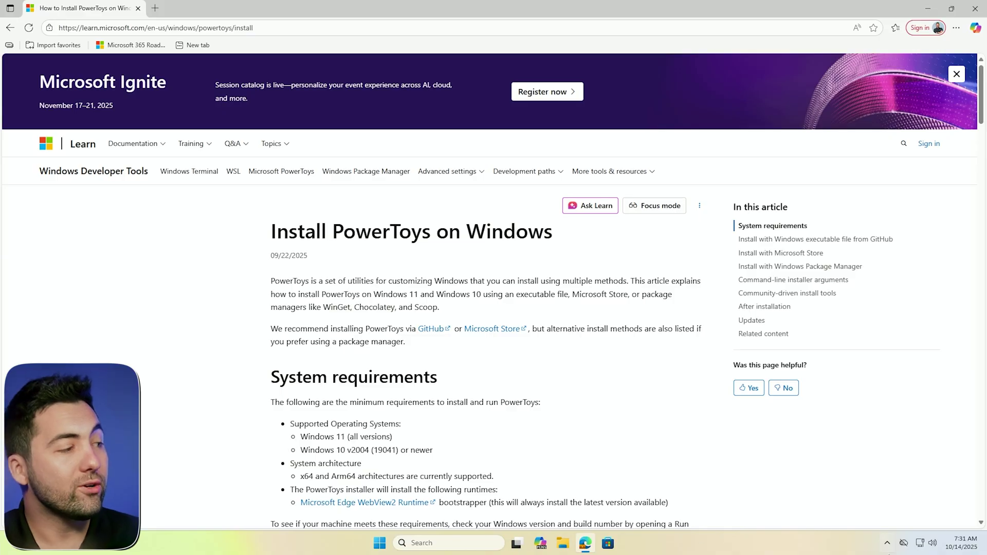
scroll(722, 453, "down", 5)
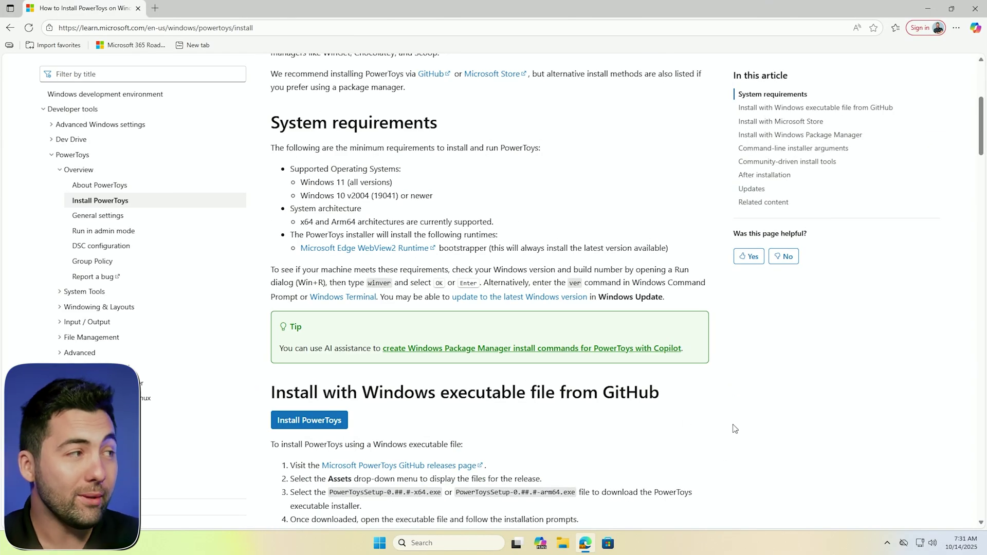
scroll(735, 428, "down", 6)
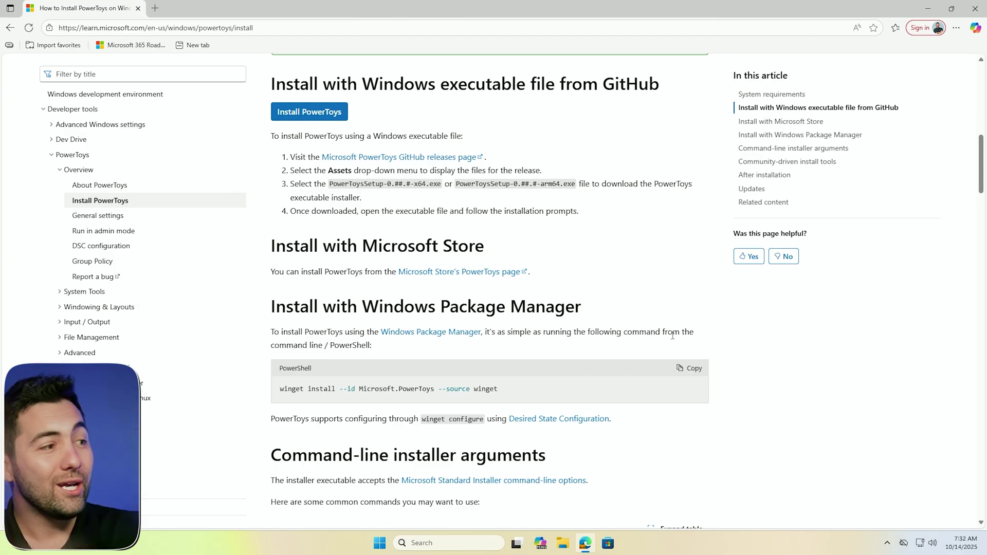
scroll(672, 337, "down", 5)
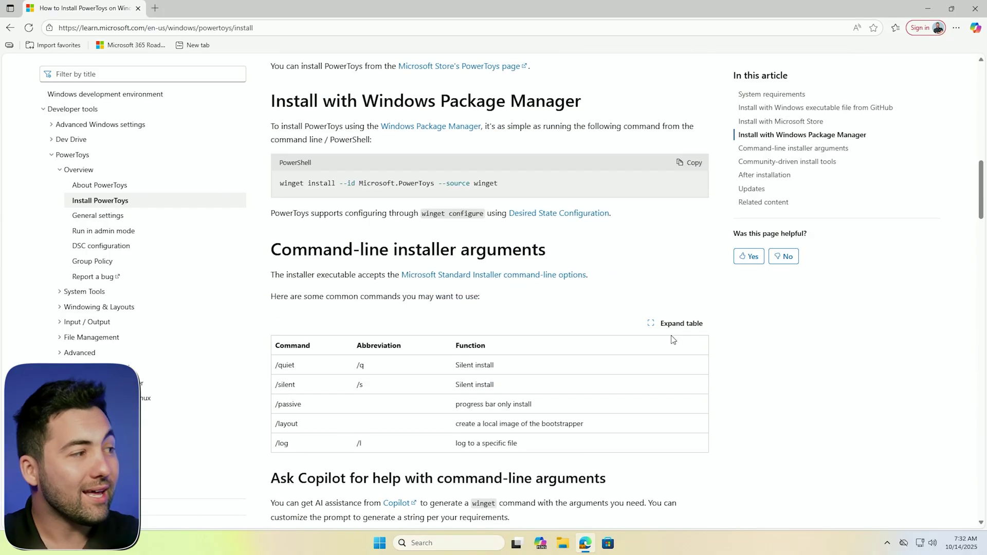
scroll(672, 339, "down", 4)
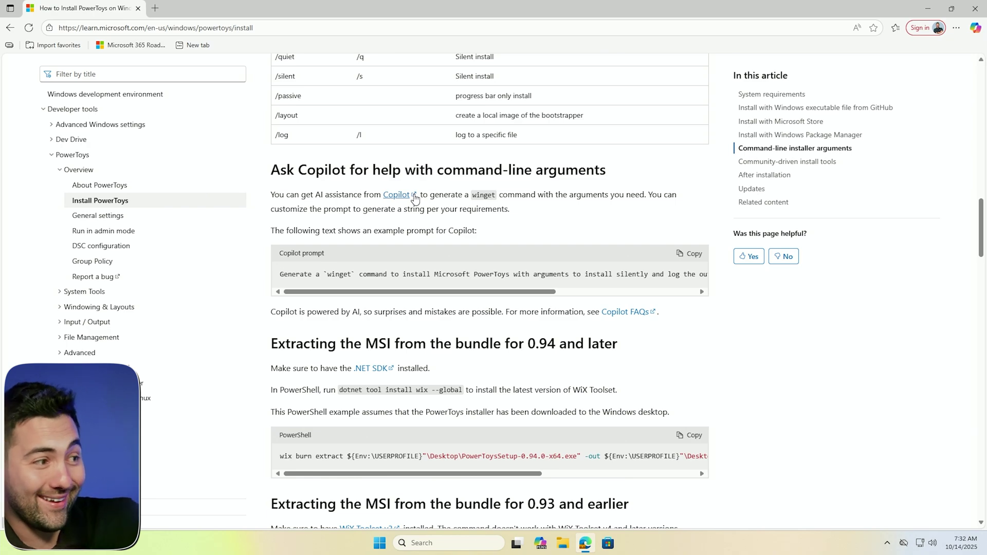
scroll(415, 199, "up", 12)
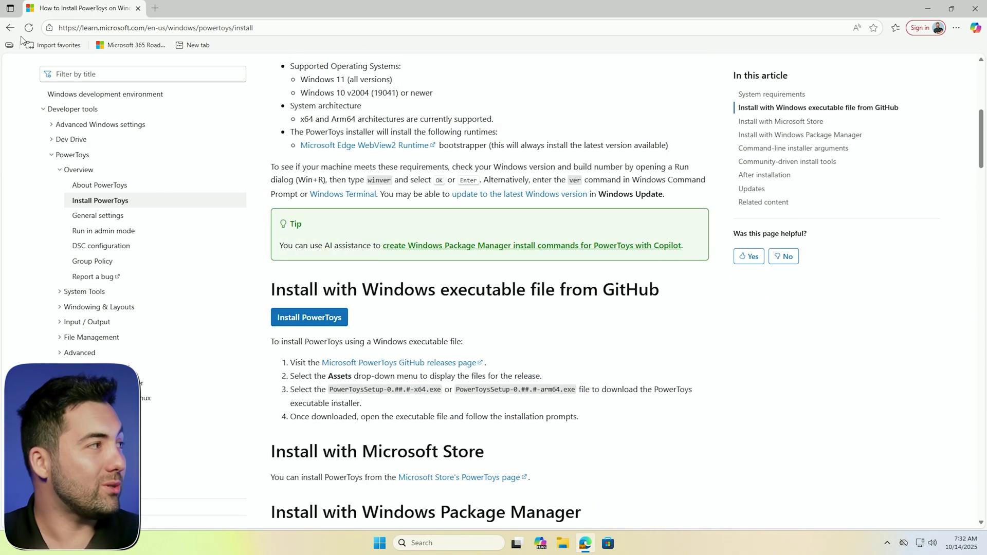
- Open the PowerToys Microsoft Store listing from the install instructions, then download and run the installer
left_click(110, 186)
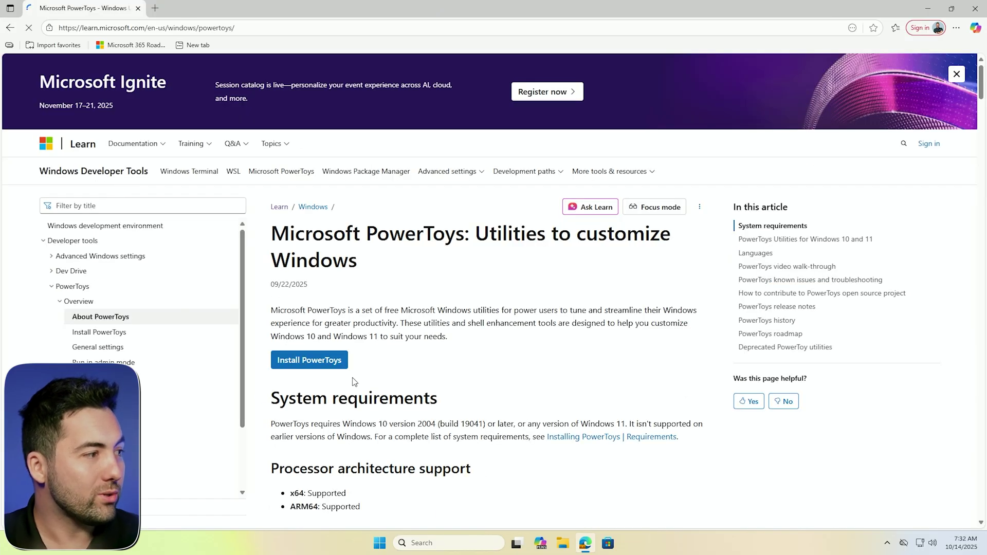
left_click(329, 362)
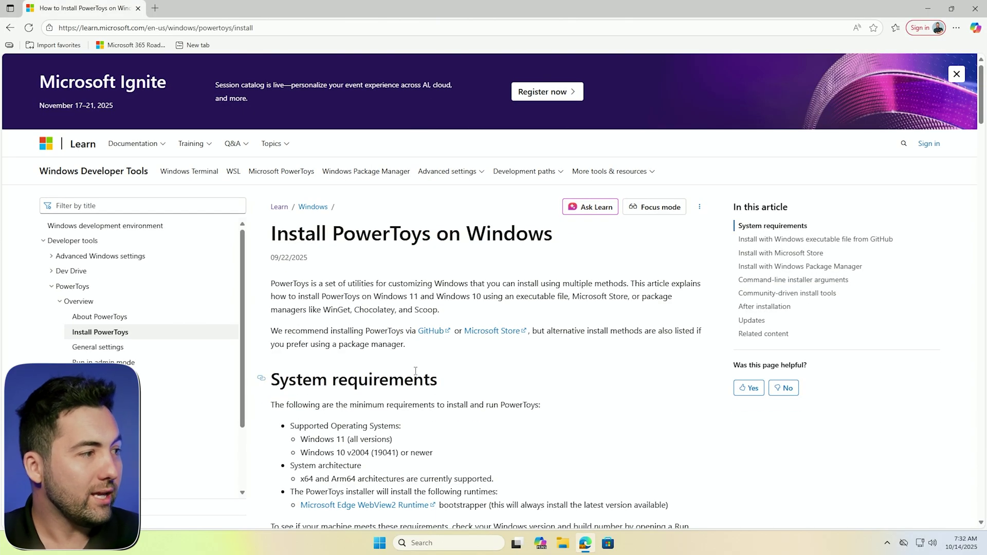
left_click(489, 339)
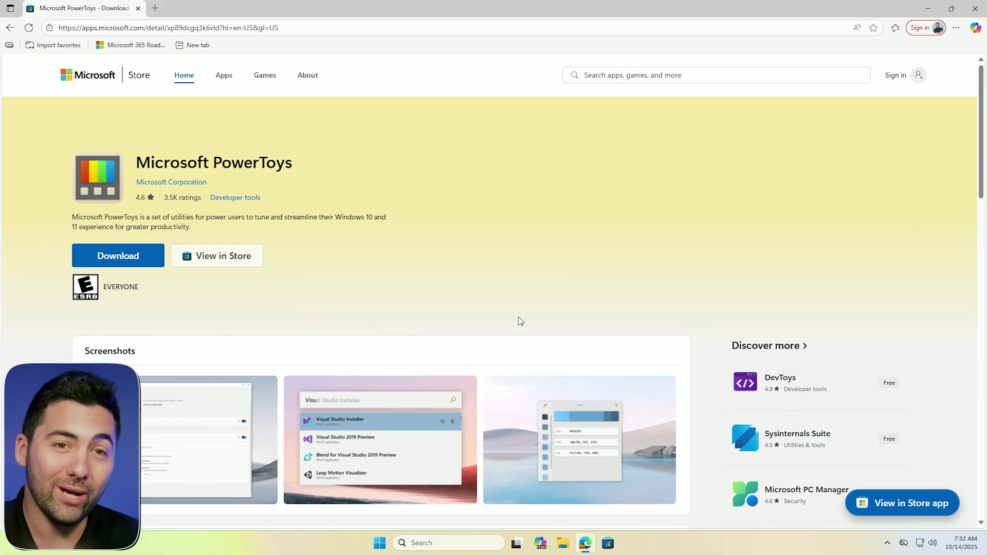
left_click(138, 254)
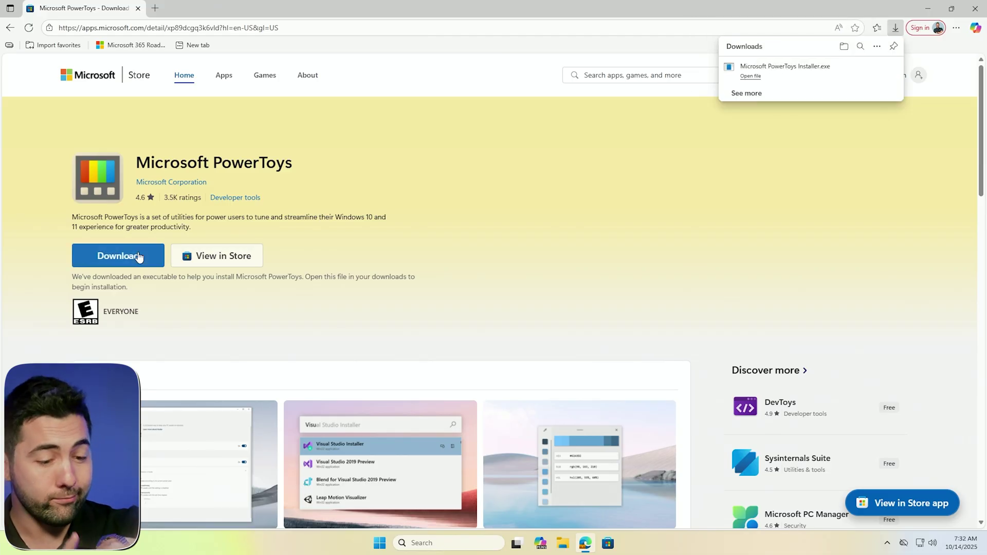
left_click(744, 77)
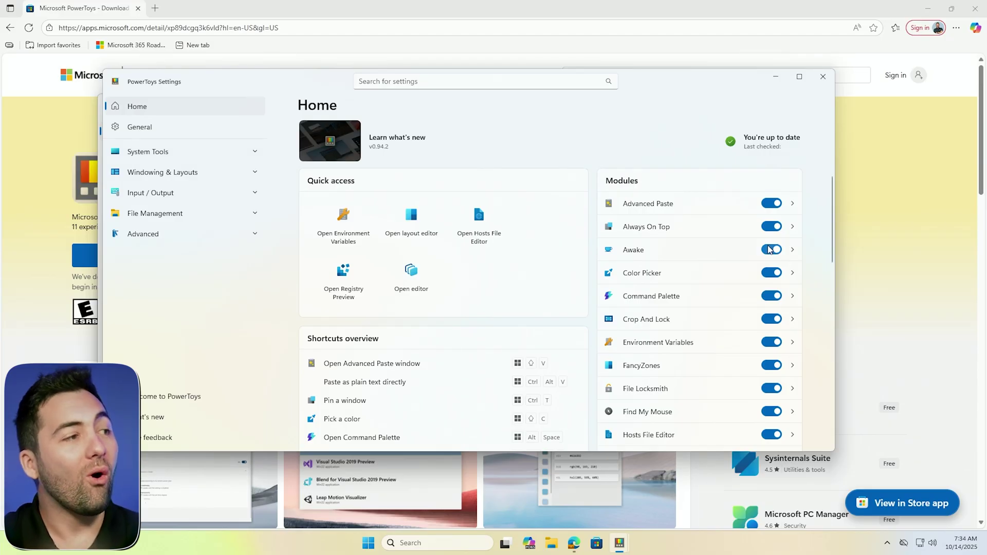
scroll(745, 265, "down", 3)
scroll(745, 265, "down", 2)
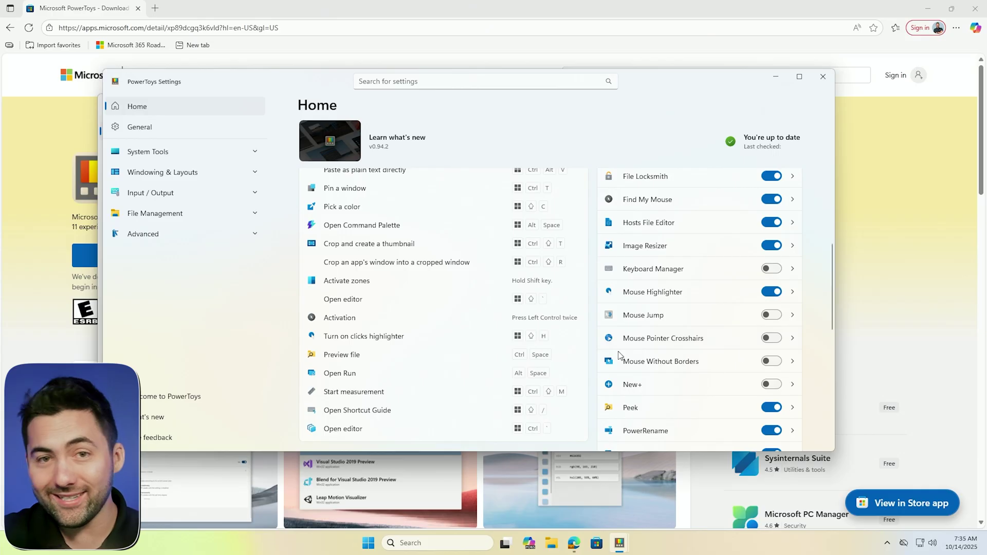
scroll(507, 357, "up", 5)
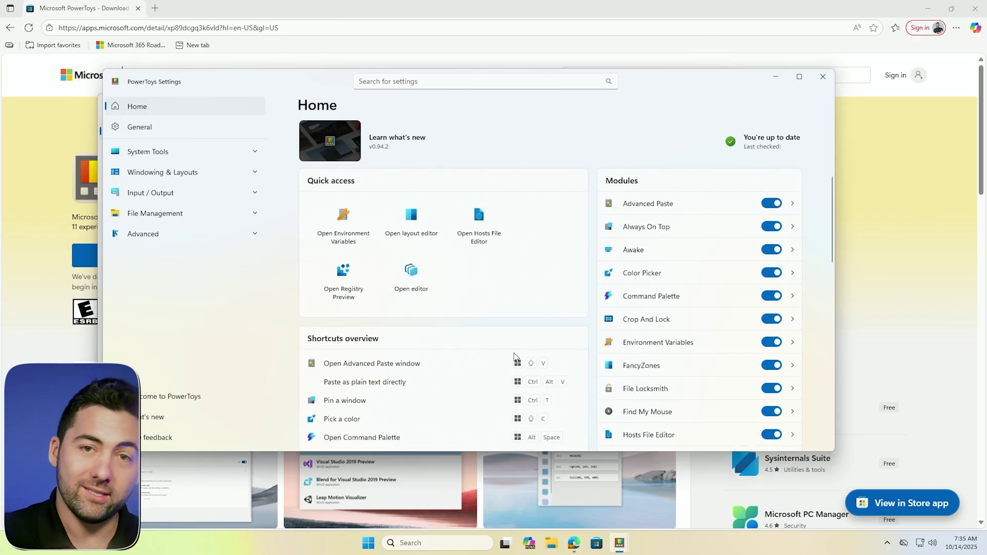
scroll(514, 357, "down", 5)
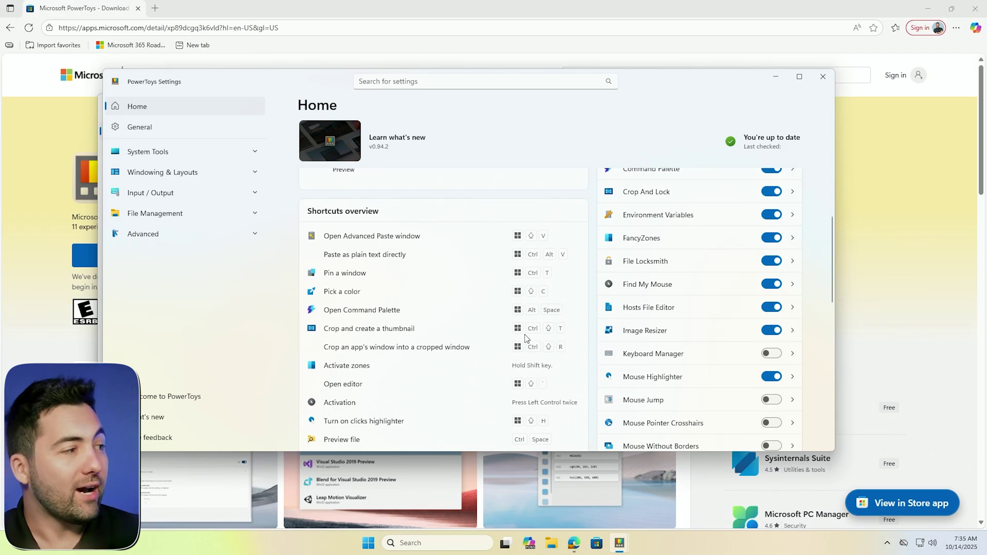
scroll(487, 311, "down", 5)
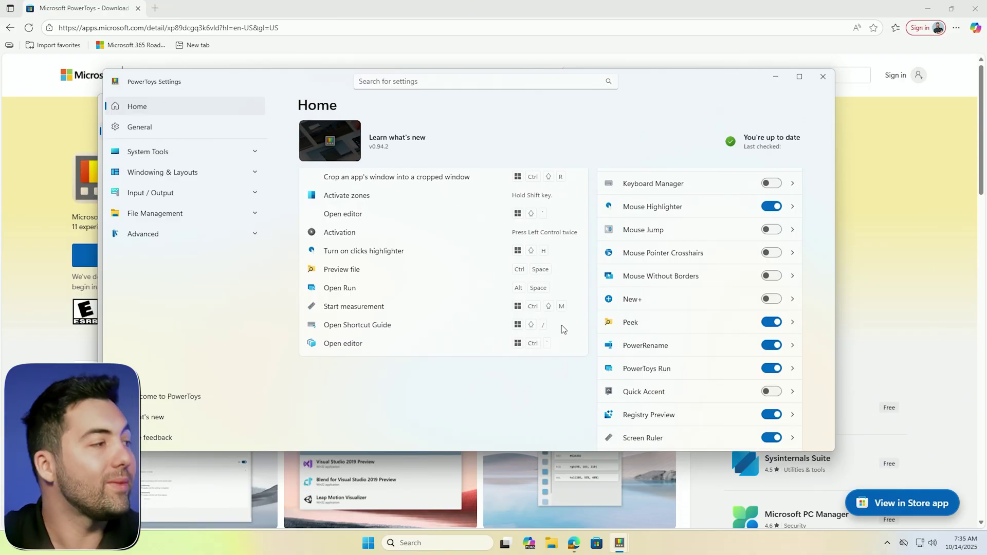
scroll(564, 329, "up", 10)
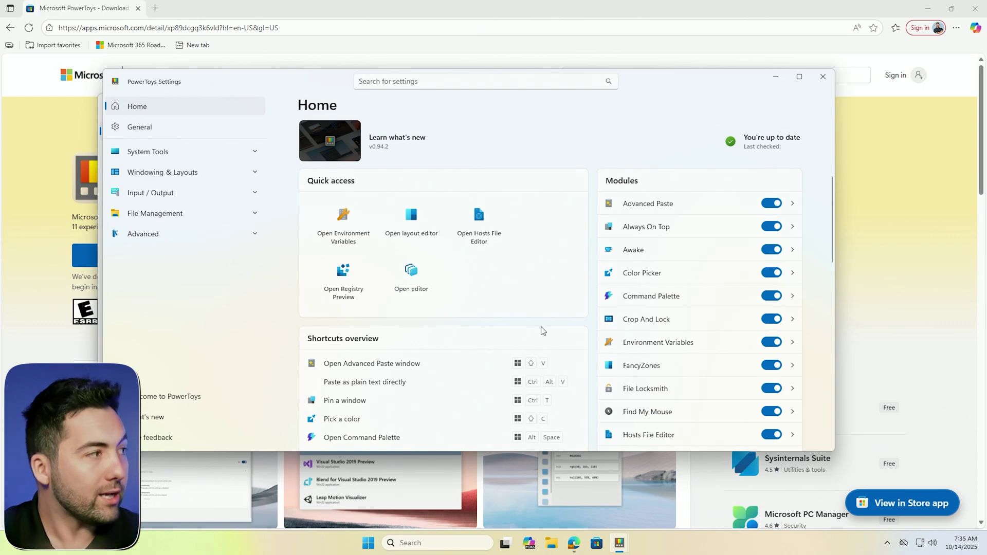
- Expand and collapse the System Tools, Windowing & Layouts and File Management groups in PowerToys Settings
left_click(188, 159)
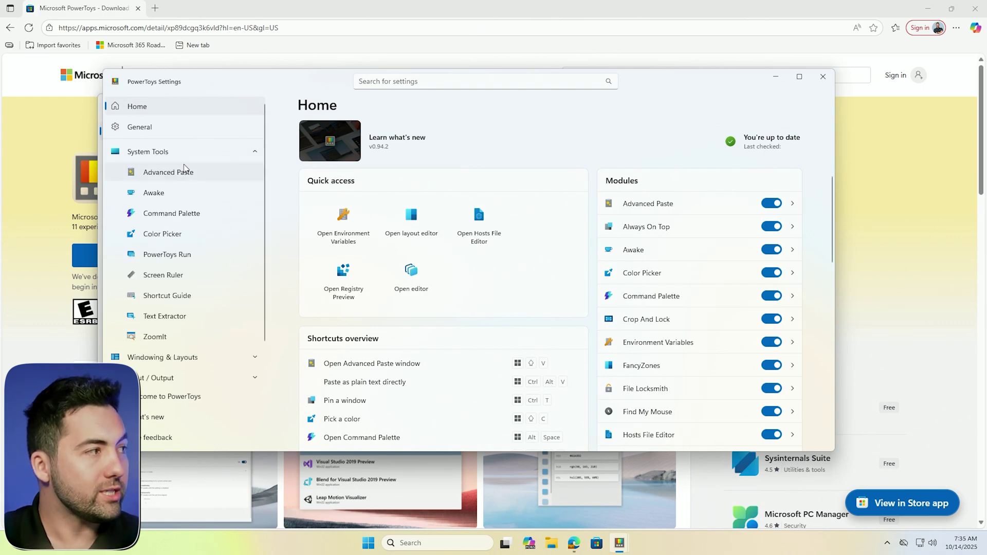
left_click(185, 155)
left_click(177, 172)
left_click(177, 173)
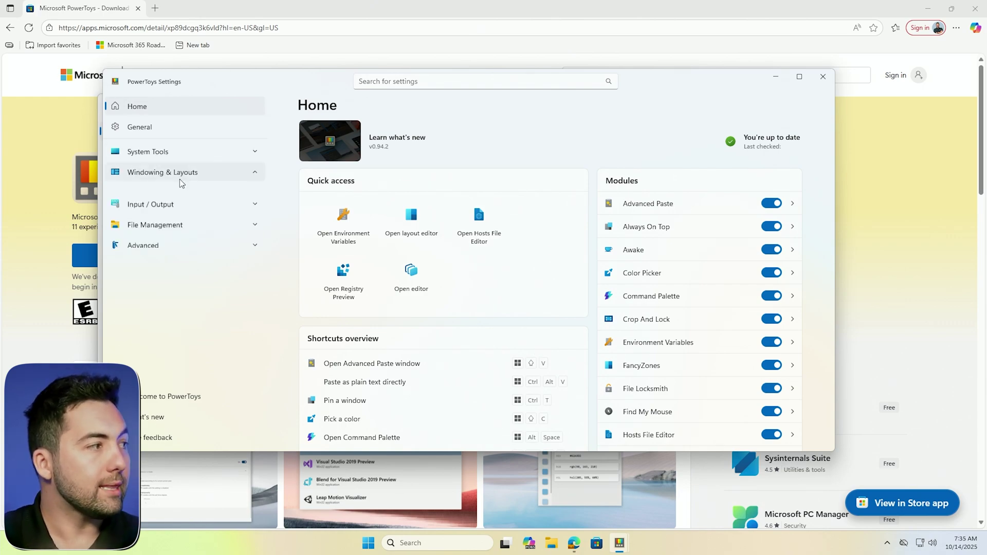
left_click(168, 213)
left_click(167, 214)
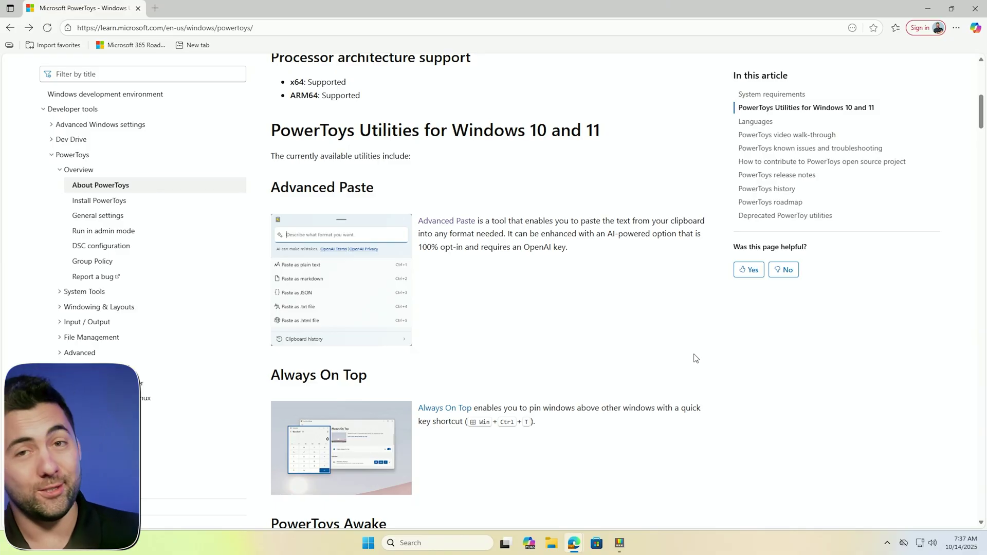
- Open the Advanced Paste documentation page and select the 'Advanced text paste' heading
left_click(444, 225)
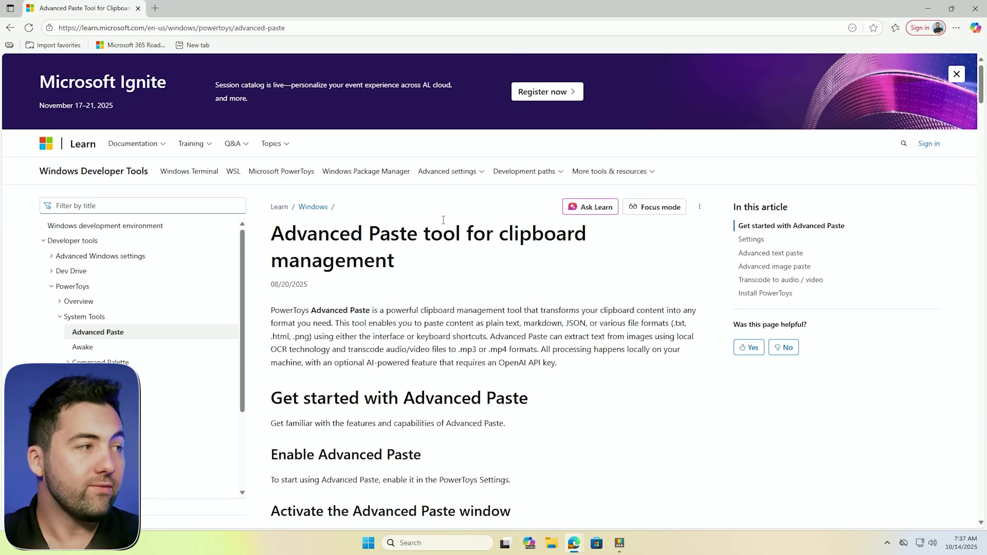
scroll(697, 371, "down", 4)
scroll(505, 213, "up", 4)
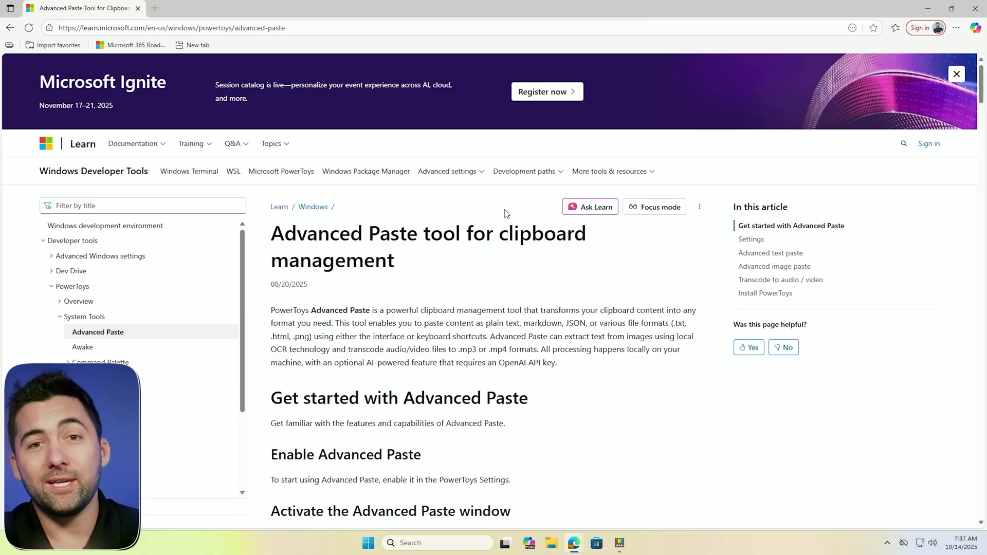
scroll(514, 242, "down", 8)
scroll(532, 261, "down", 12)
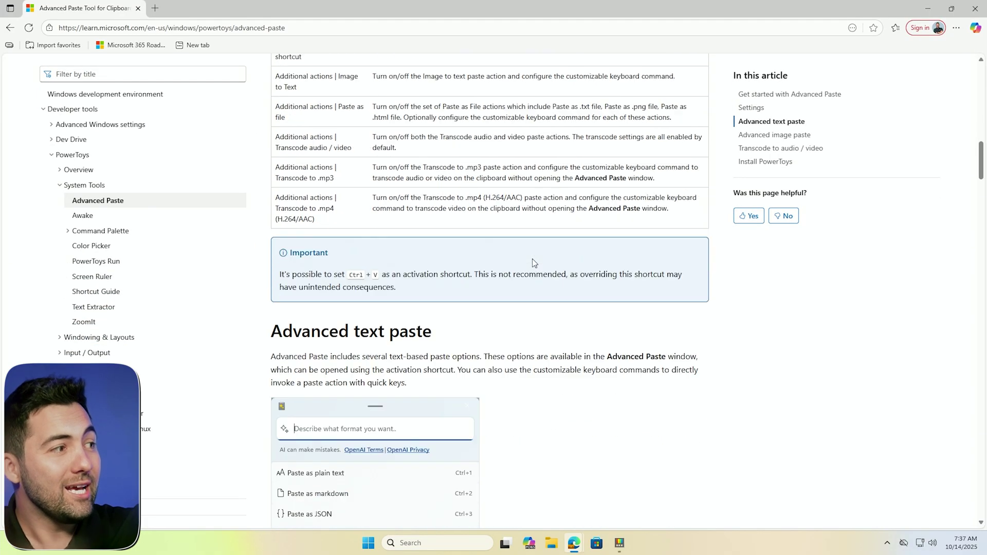
scroll(533, 263, "up", 1)
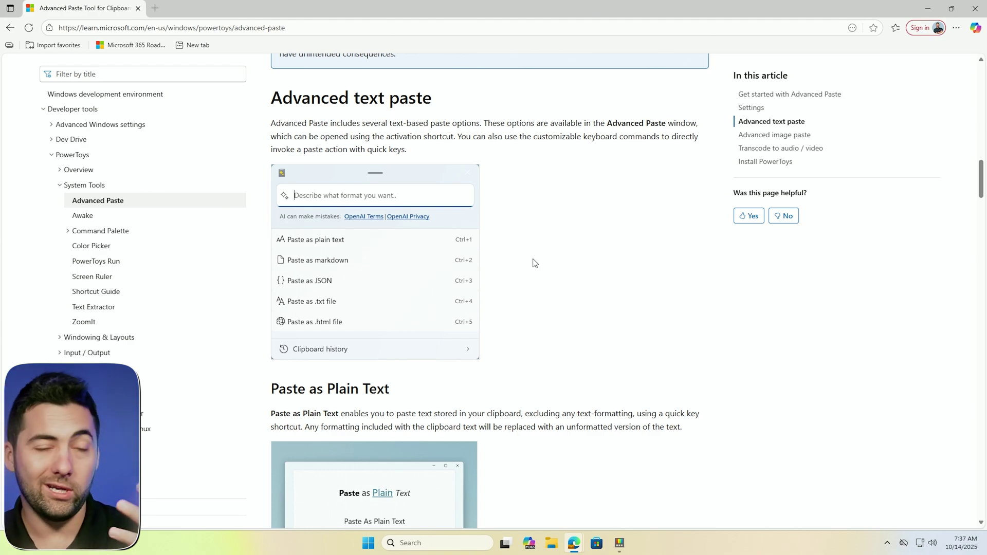
scroll(535, 306, "up", 1)
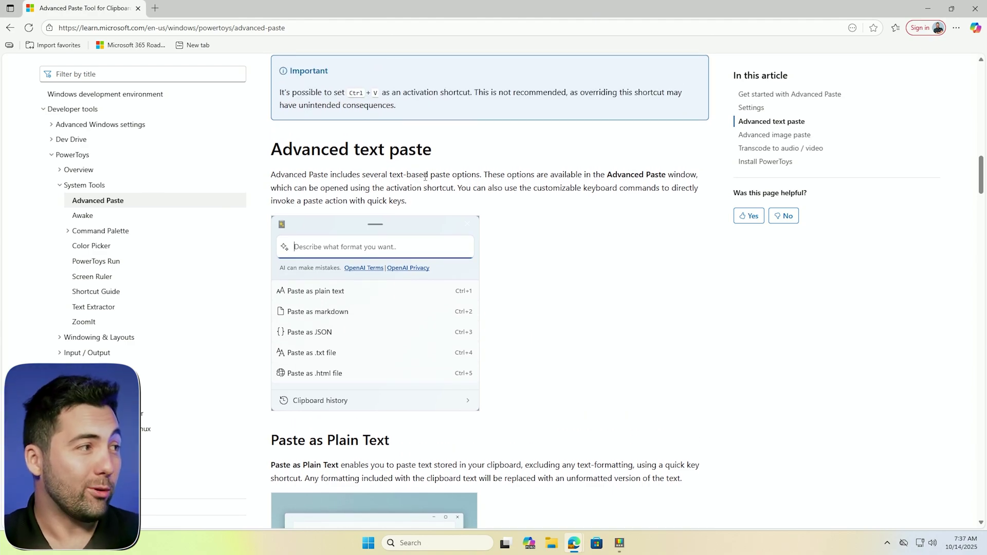
left_click_drag(434, 152, 270, 147)
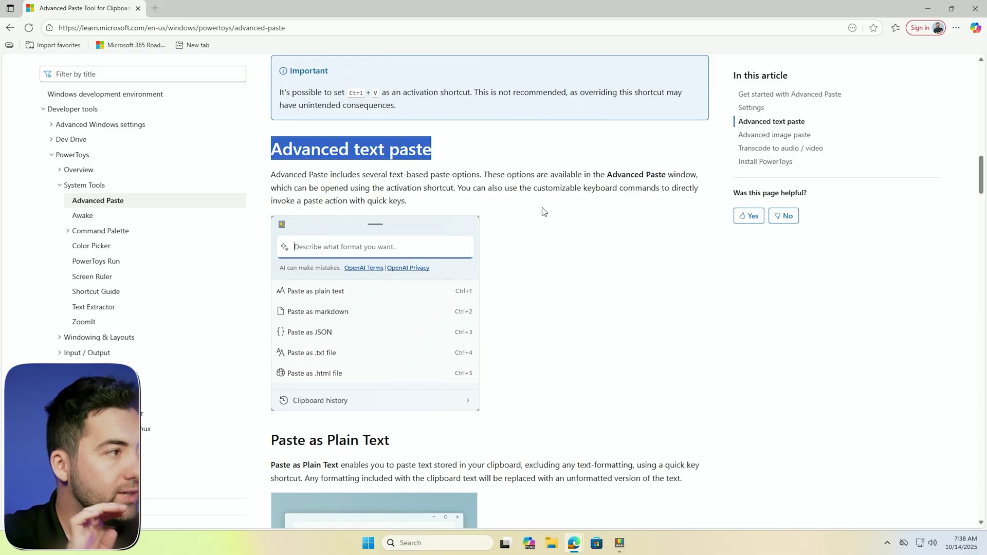
- Convert the copied heading with Advanced Paste's Paste as JSON and open Notepad from taskbar search
key("super+shift+v")
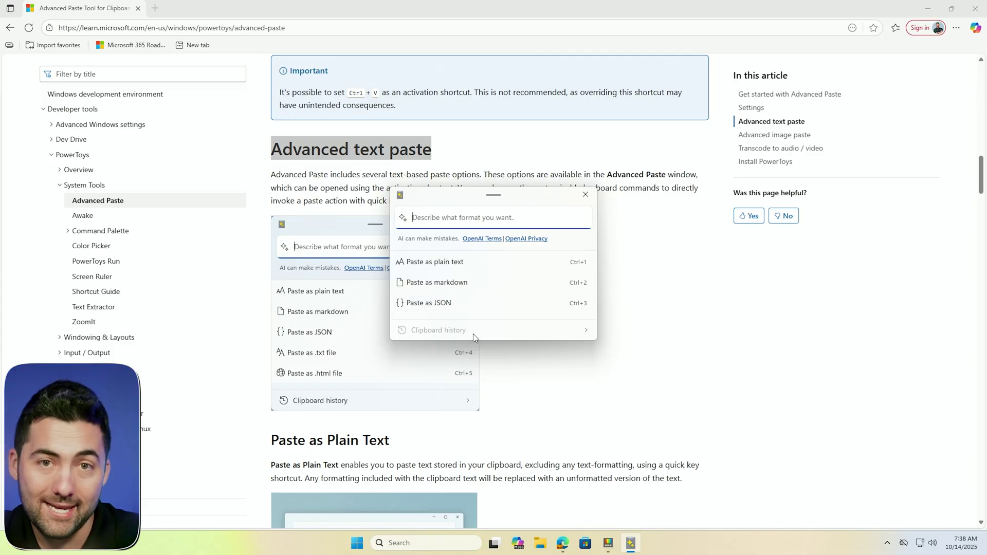
left_click(427, 306)
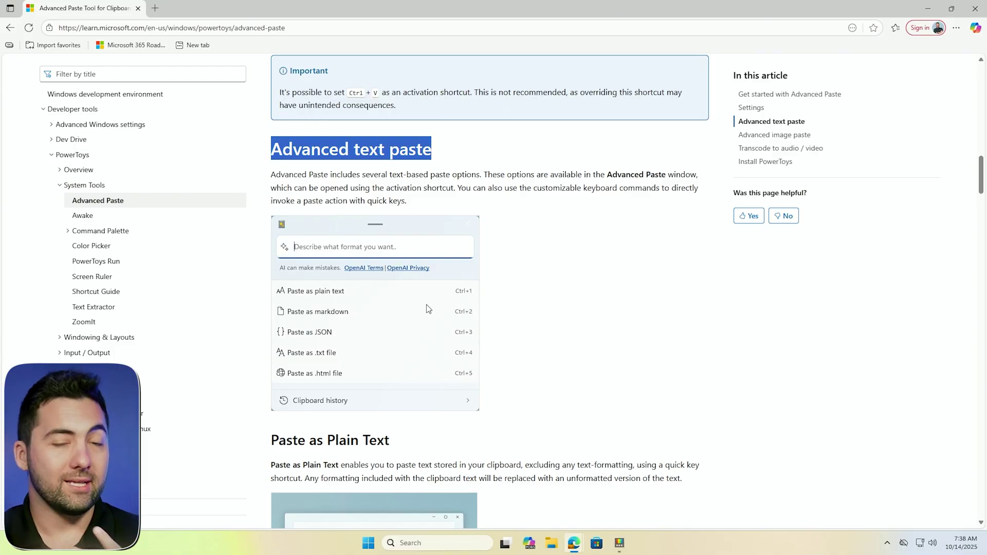
left_click(418, 543)
type("notepad")
left_click(456, 238)
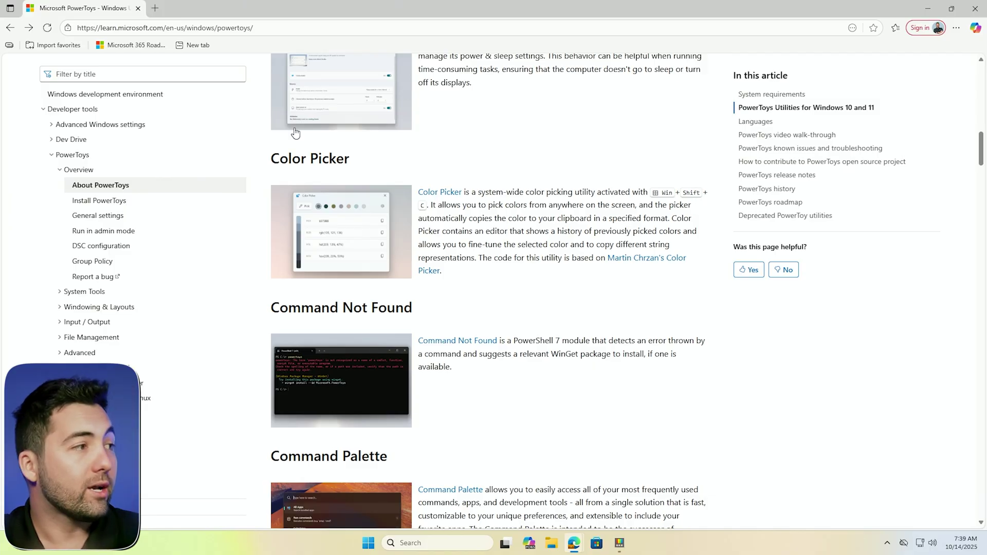
- Open the Color Picker documentation page and scroll down to its demo animation
left_click(450, 195)
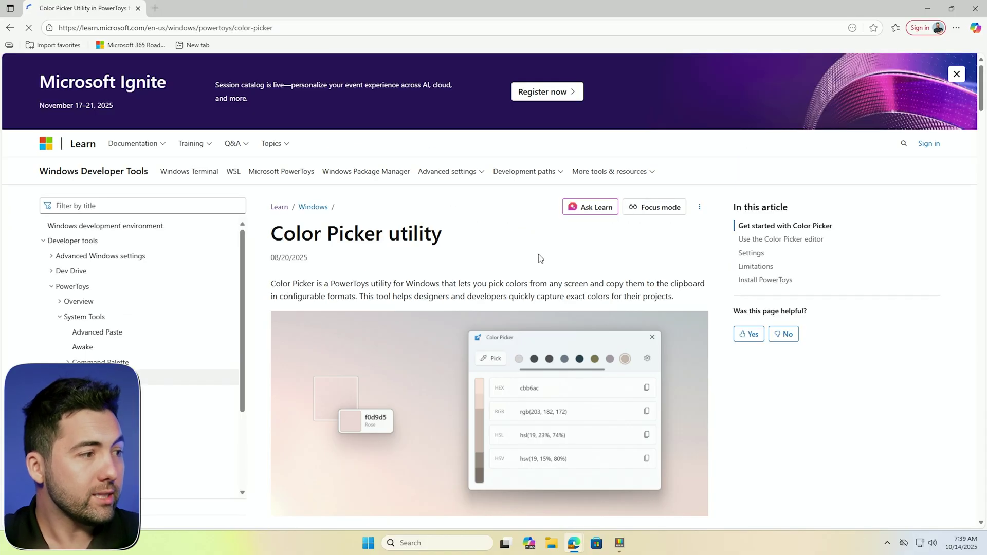
scroll(450, 200, "down", 3)
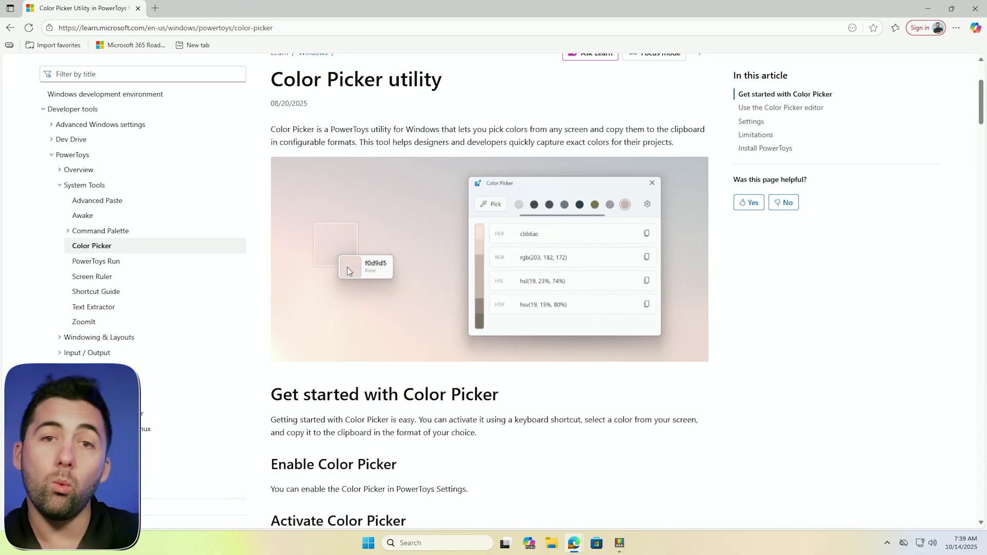
scroll(535, 337, "down", 15)
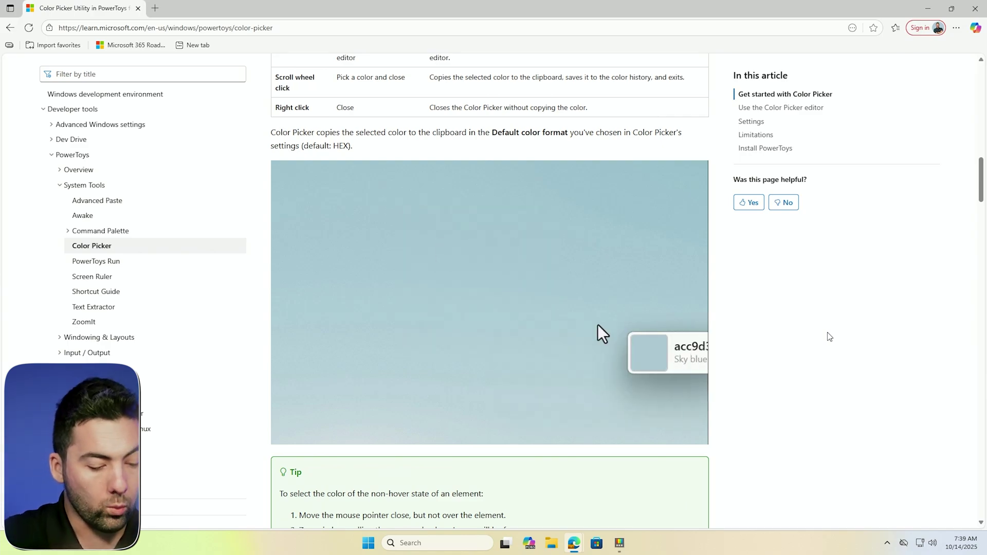
- Pick grey b8b8b8 with Color Picker, then sample blues a2c6d3 and aac9db from the demo image
key("super+shift+c")
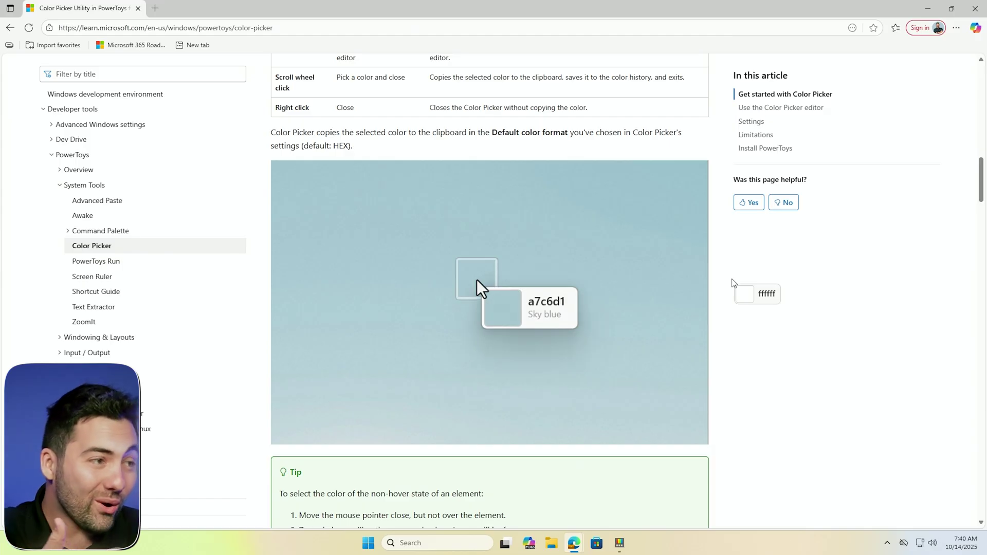
left_click(930, 13)
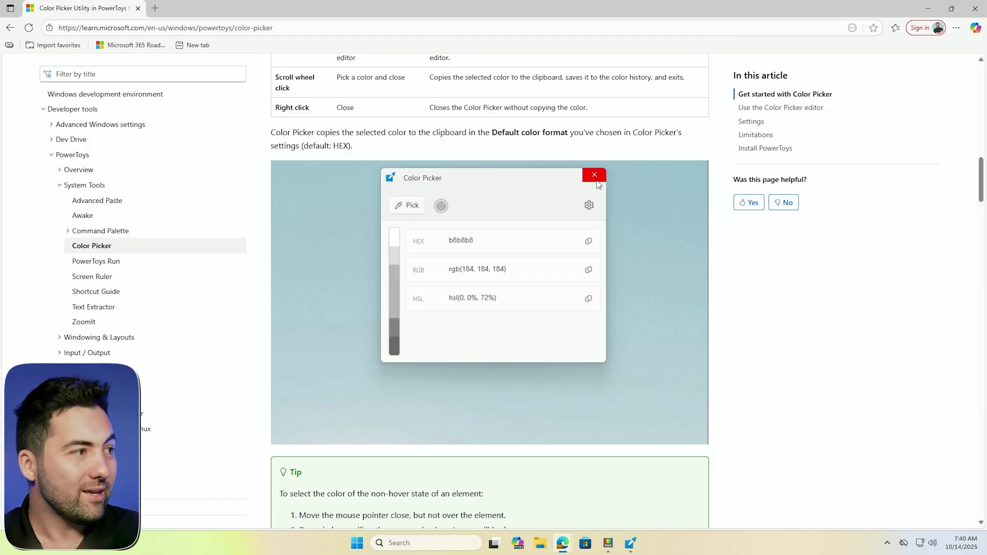
left_click(517, 179)
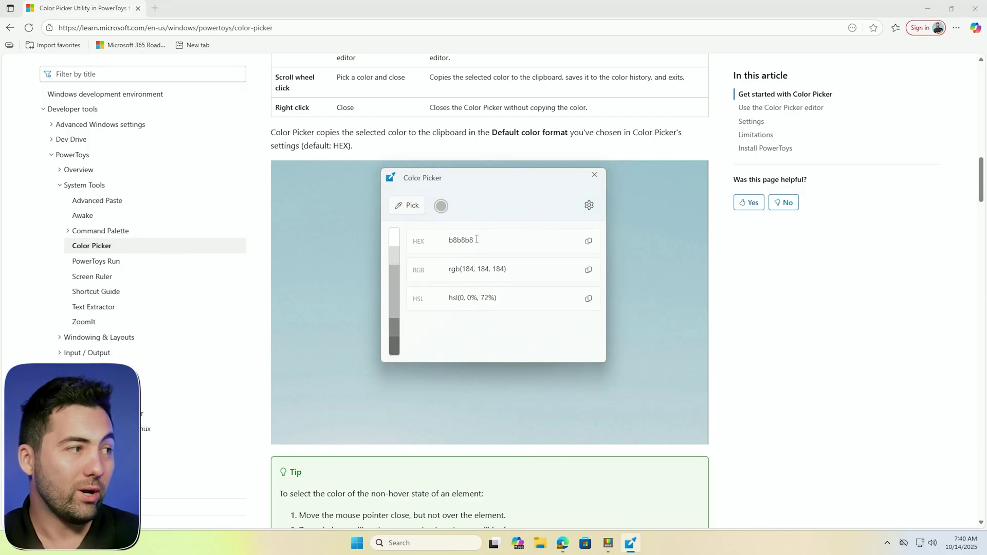
left_click(406, 205)
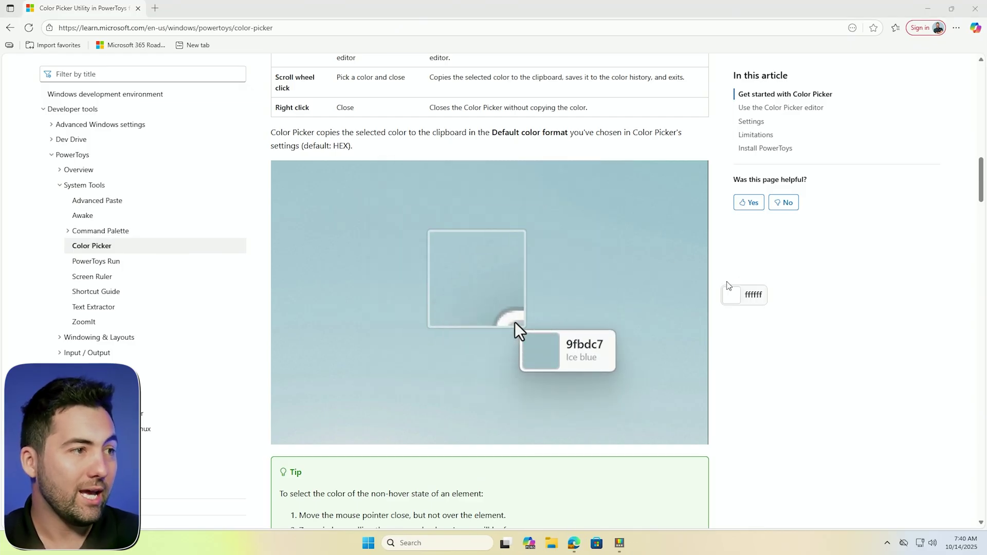
left_click(481, 208)
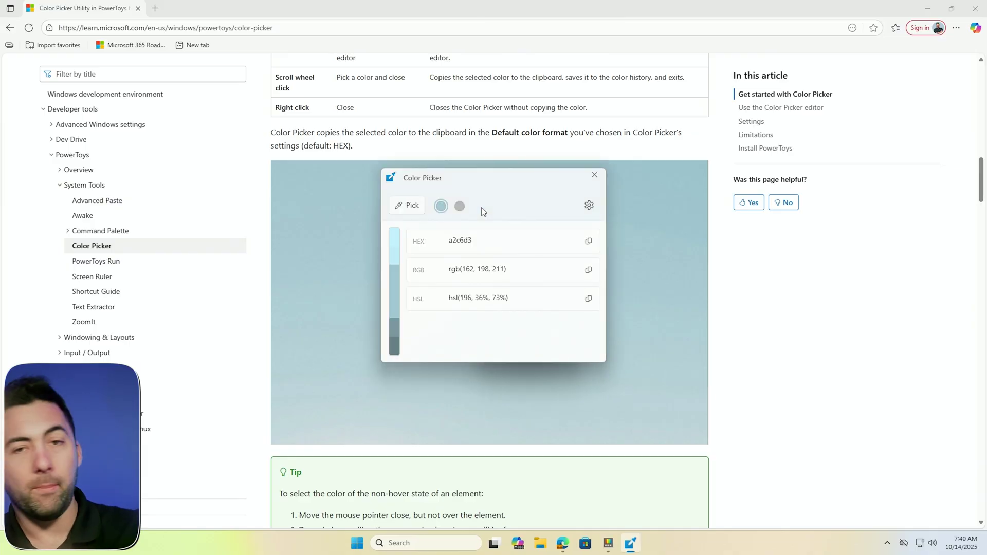
left_click(409, 207)
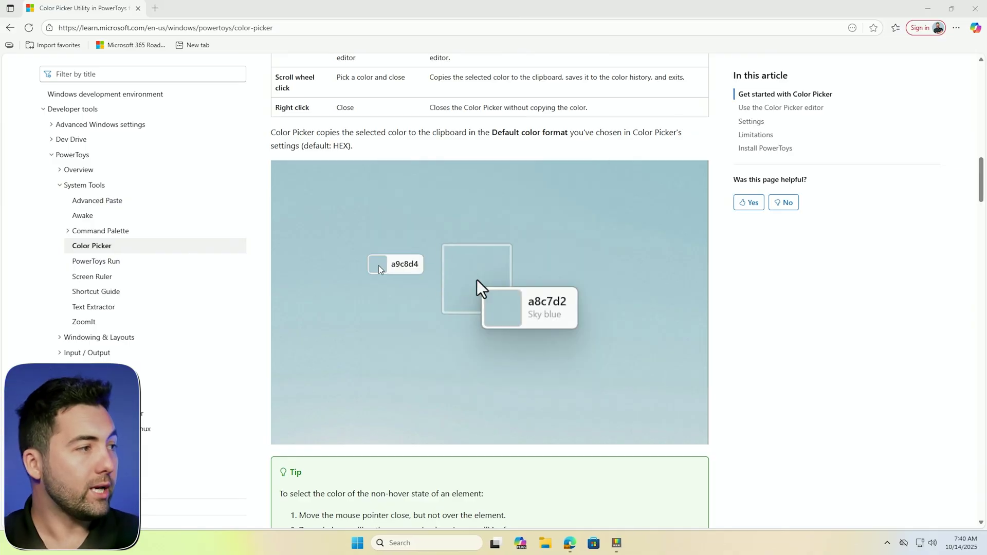
left_click(349, 282)
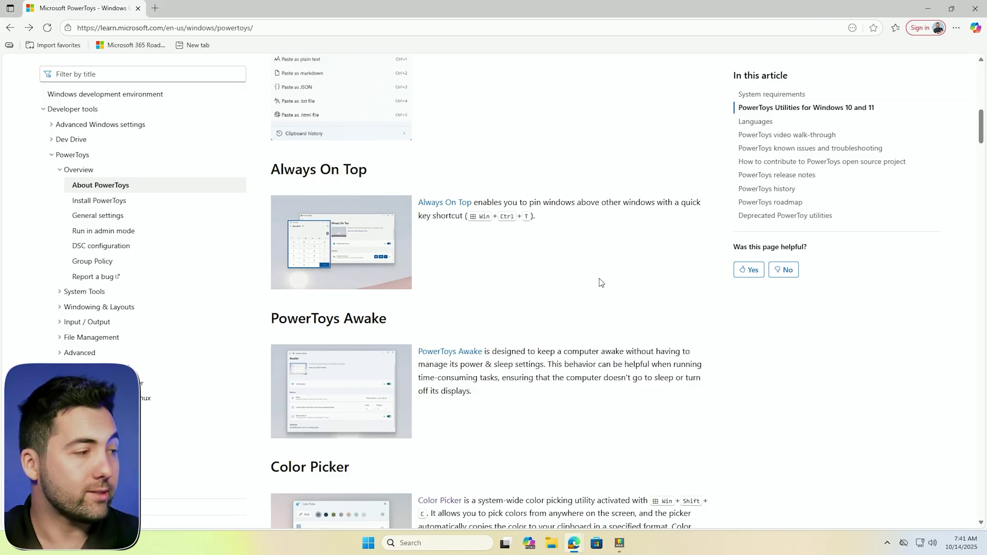
- Open Calculator, move it to the right side and pin it with Always On Top (Win+Ctrl+T)
left_click(422, 543)
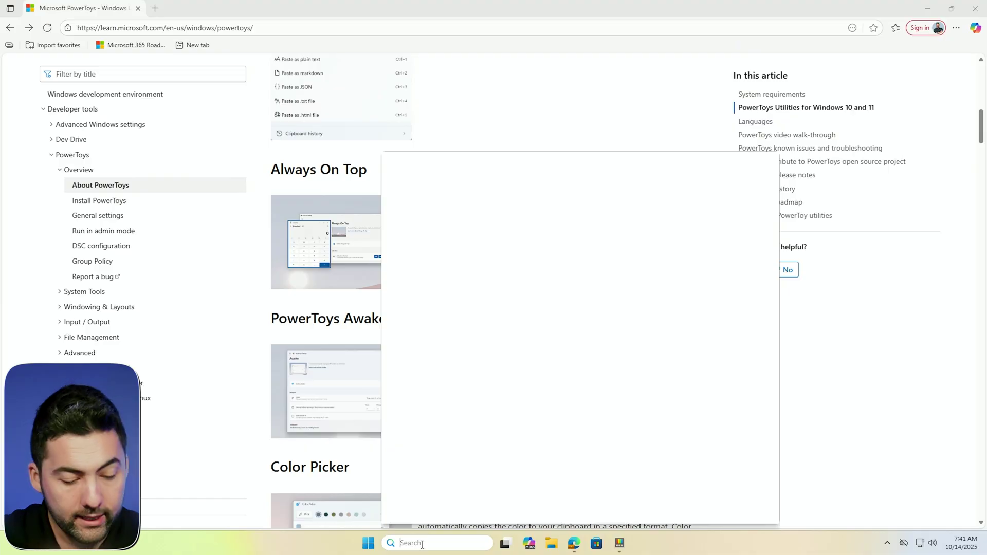
type("calc")
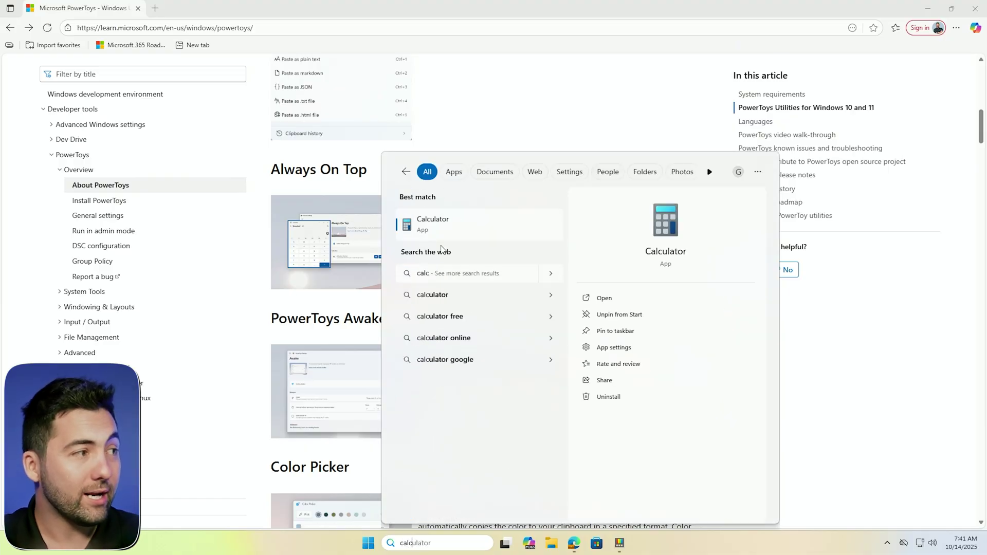
left_click(445, 227)
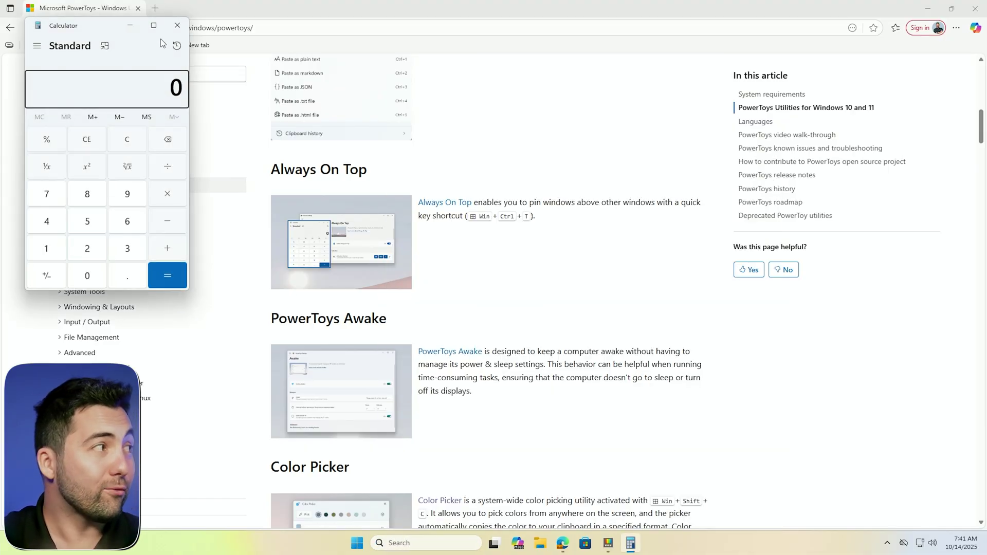
left_click_drag(97, 28, 783, 171)
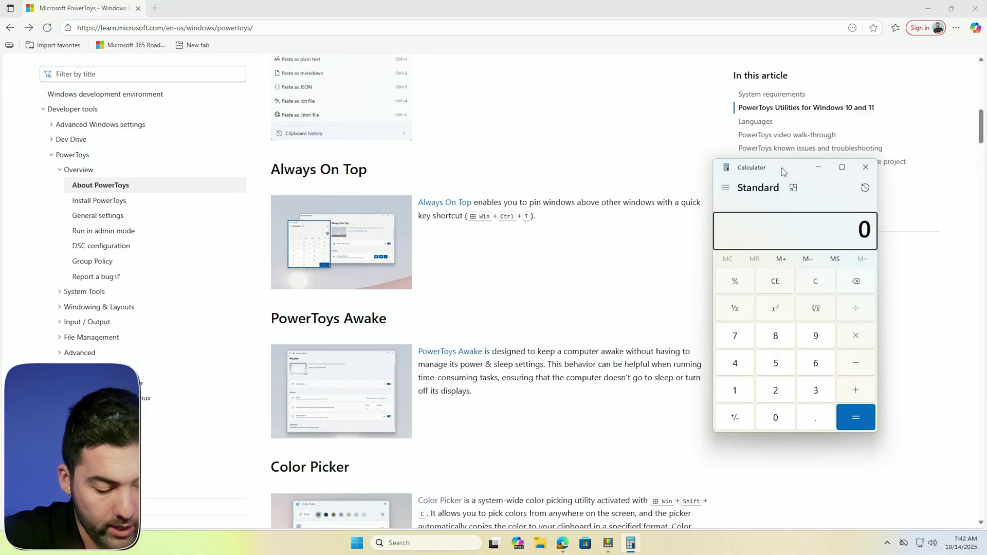
key("super+ctrl+t")
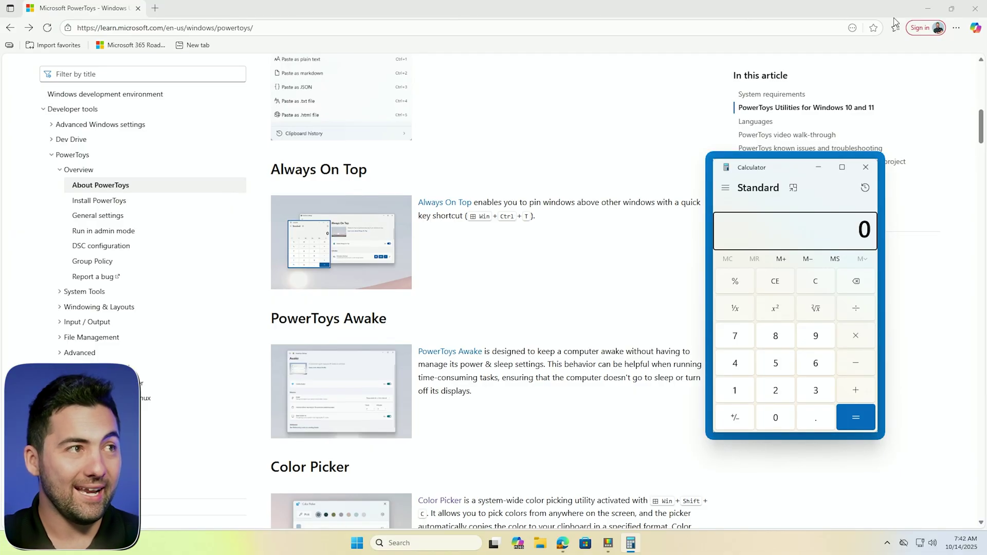
- Restore the browser to a smaller window, then maximise it again behind the pinned Calculator
left_click_drag(891, 17, 734, 118)
left_click(775, 208)
double_click(807, 100)
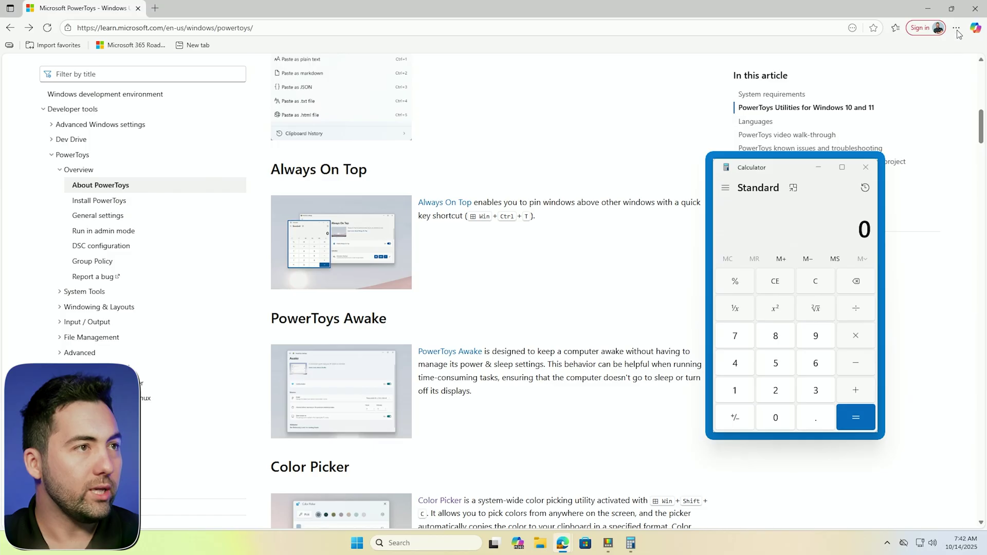
- Restore the docs browser to a smaller window, move it up and pin it on top
left_click(951, 9)
left_click_drag(667, 95, 807, 18)
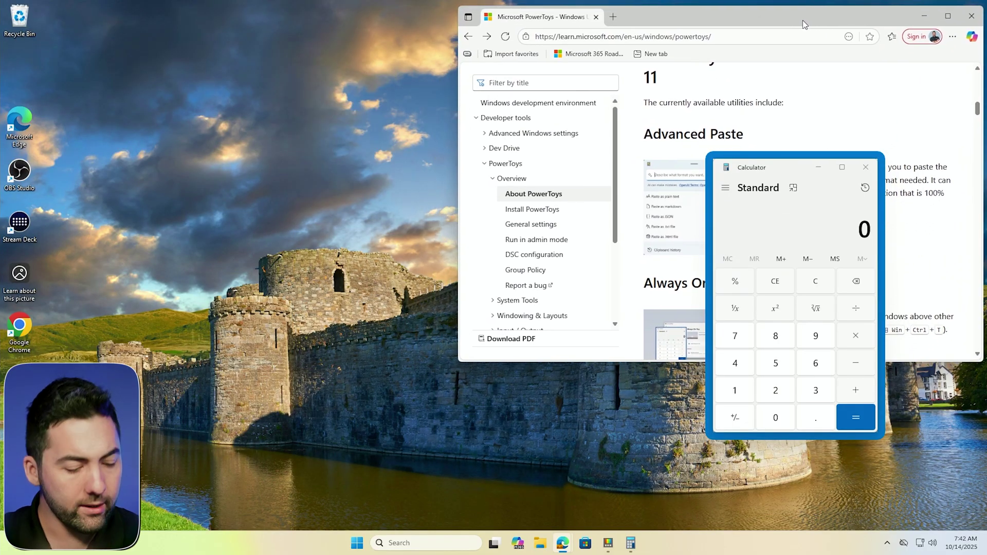
key("super+ctrl+t")
- Enter '3.' in Calculator, then place the browser top-left and Calculator top-right
left_click(808, 397)
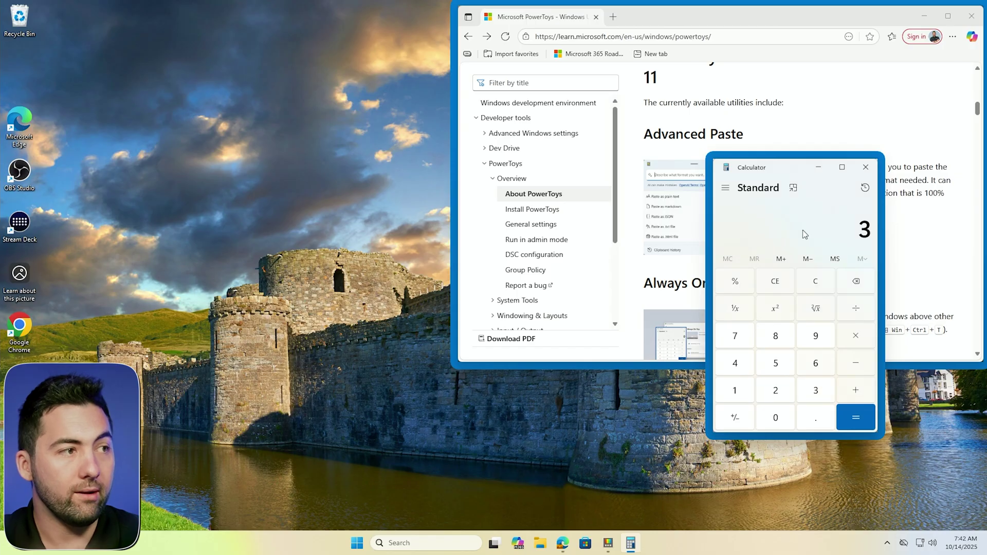
left_click(843, 124)
left_click(839, 428)
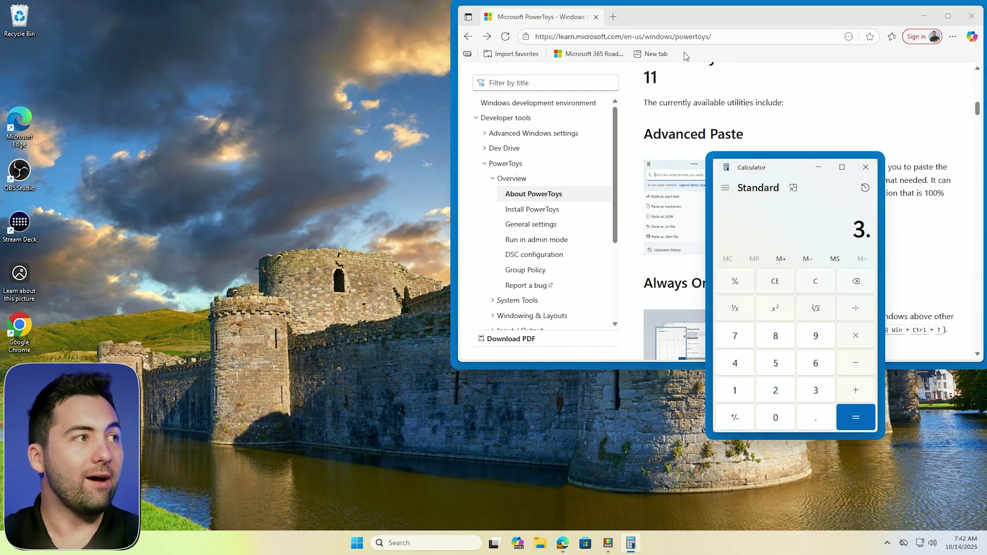
left_click(676, 23)
left_click_drag(677, 23, 236, 27)
left_click_drag(780, 176, 875, 37)
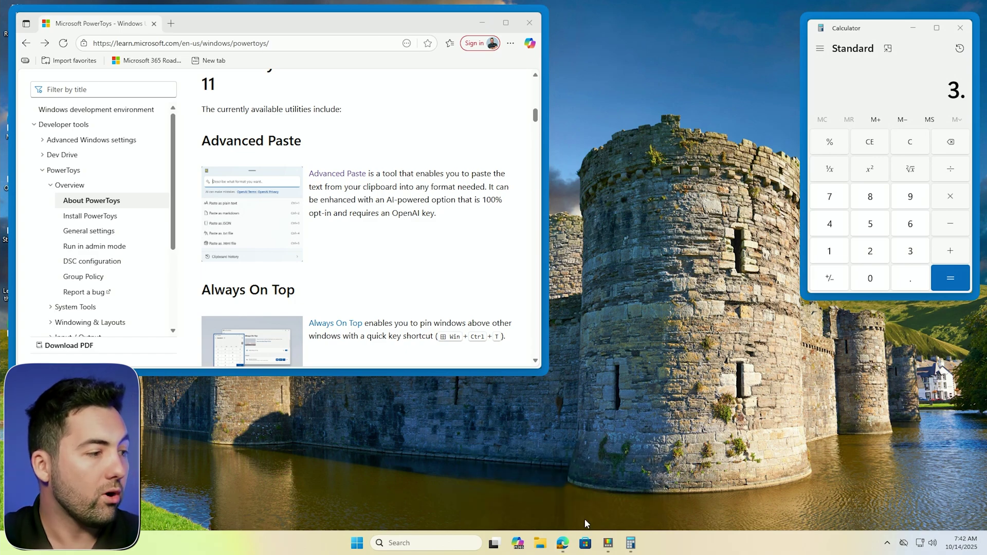
- Bring up the PowerToys Store page window and move it to mid-screen
mouse_move(562, 543)
left_click(525, 489)
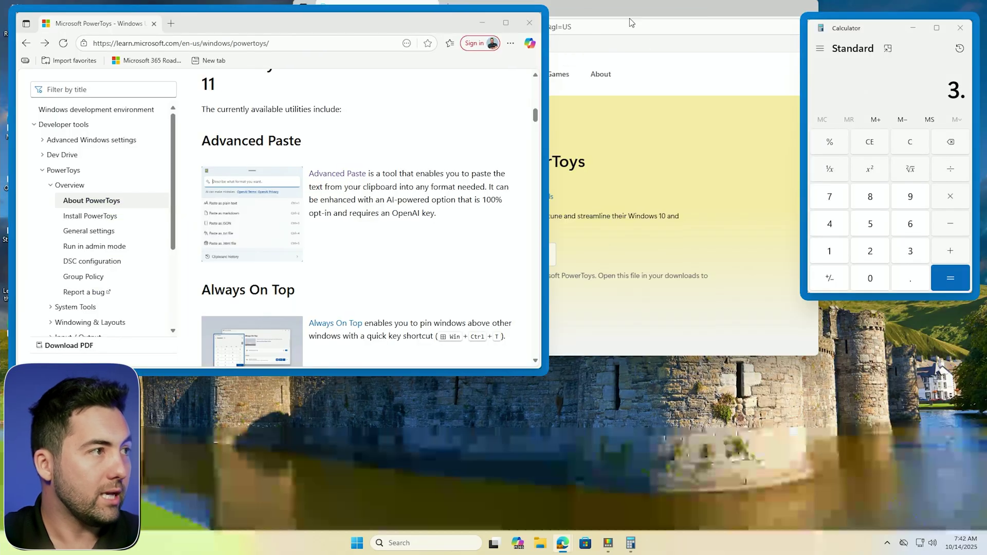
left_click_drag(630, 16, 716, 131)
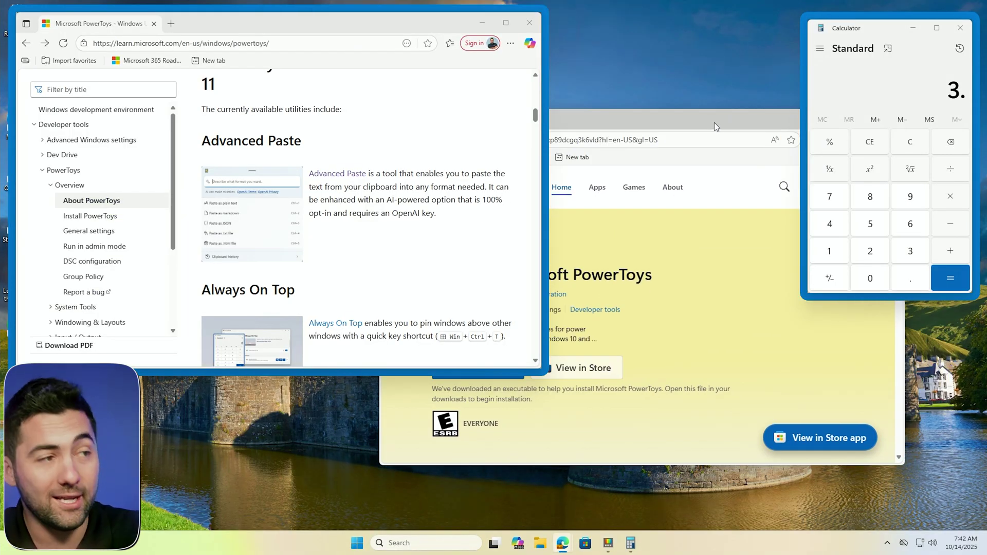
- Clear Calculator to 0 and unpin both Calculator and the browser with Win+Ctrl+T
left_click(877, 30)
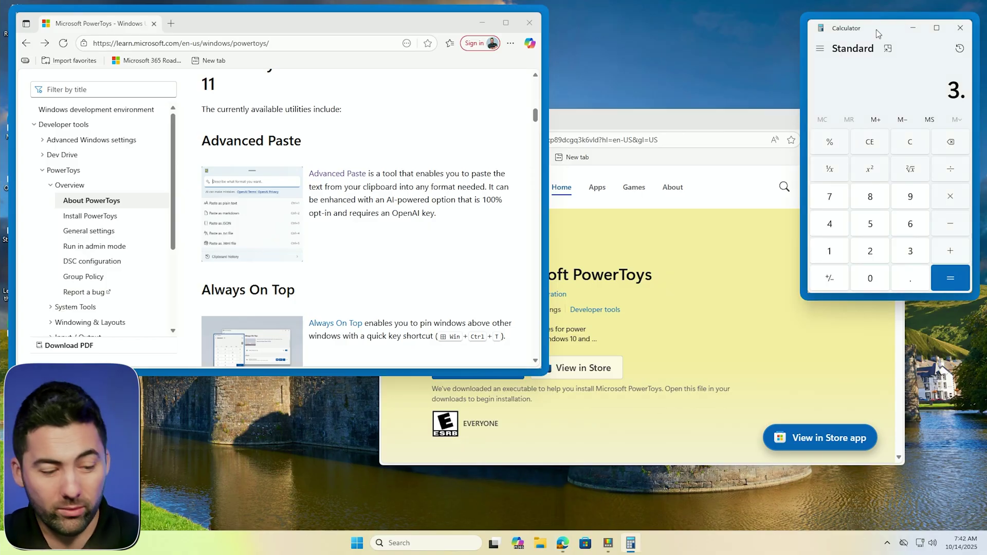
key("Escape")
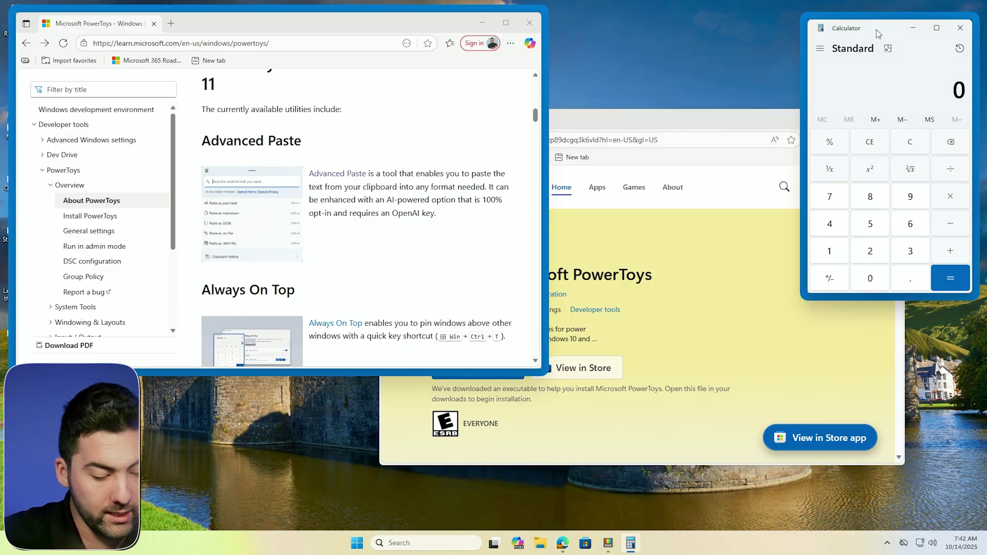
key("super+ctrl+t")
left_click(460, 104)
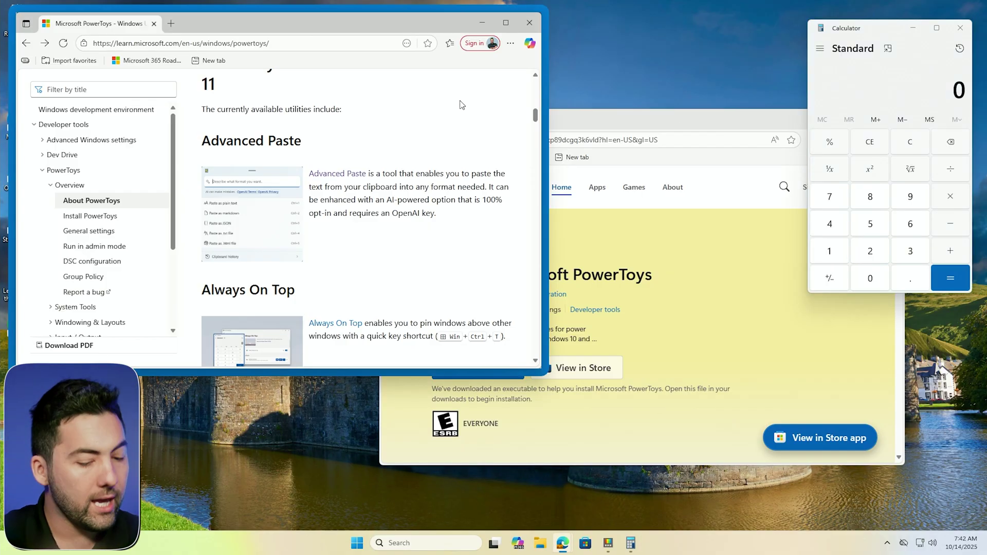
key("super+ctrl+t")
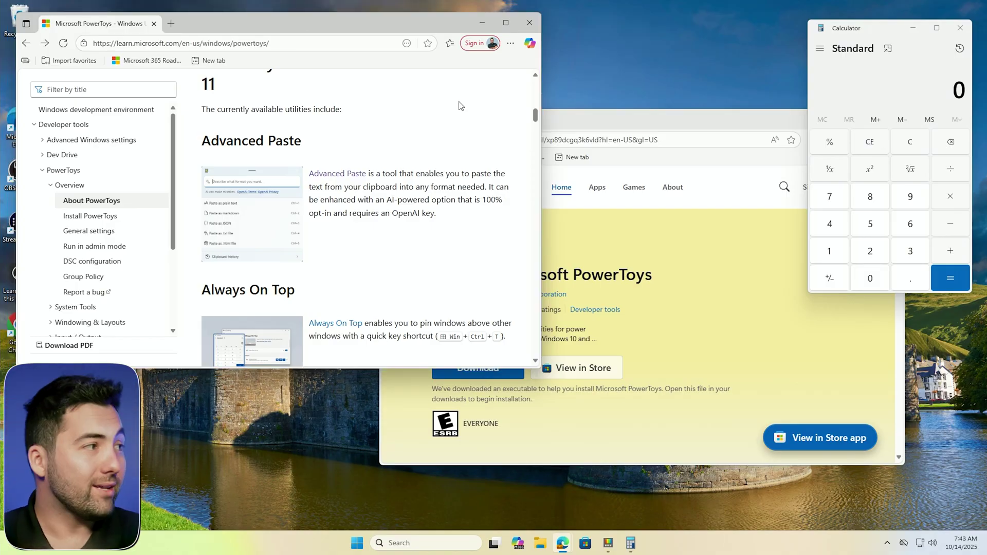
- Maximize the browser and scroll the overview down to the PowerToys Run and Quick Accent sections
left_click(511, 29)
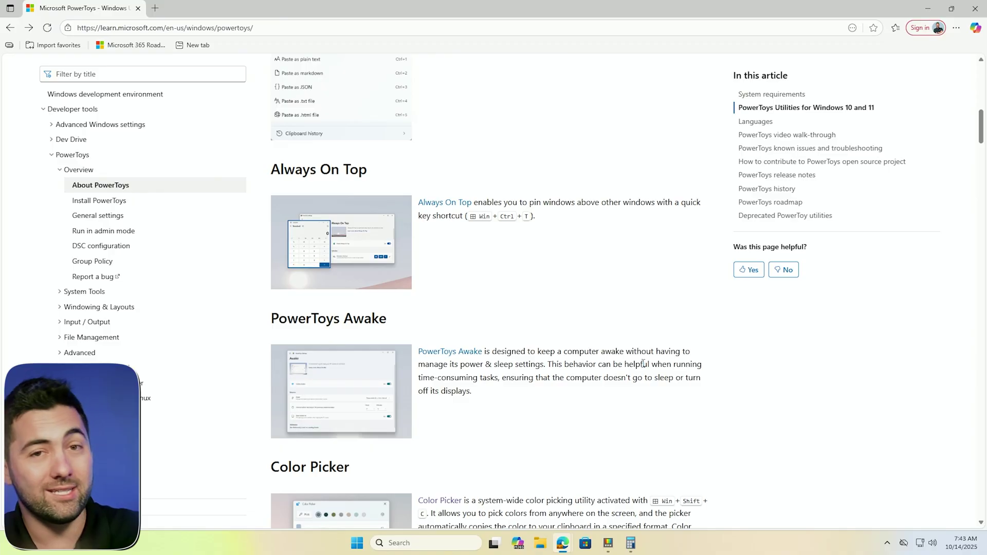
scroll(641, 363, "down", 8)
scroll(638, 364, "down", 3)
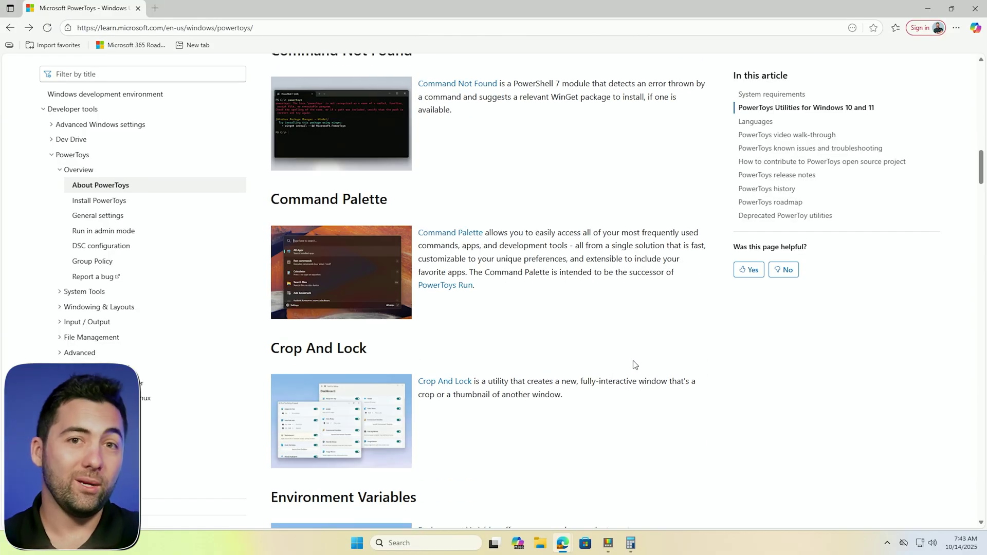
scroll(500, 311, "down", 3)
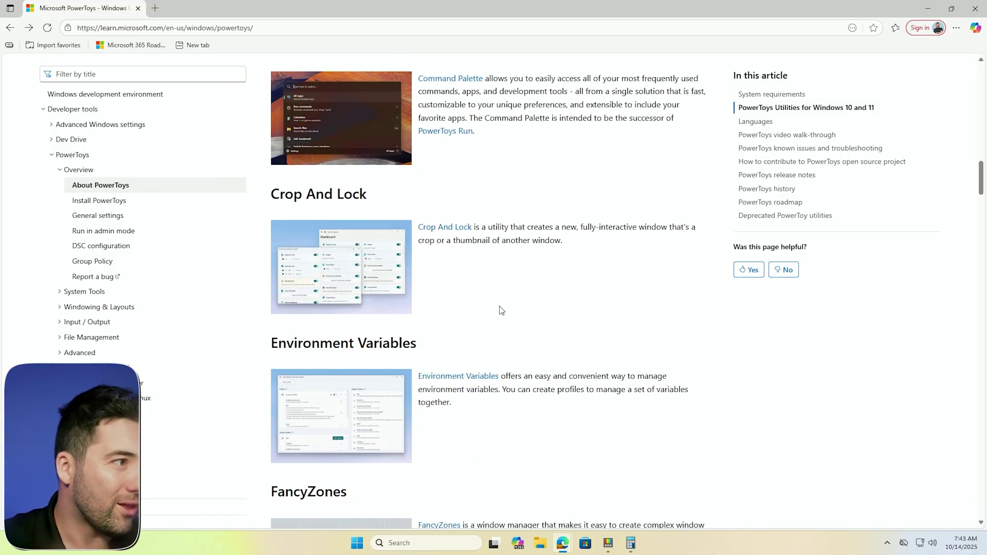
scroll(501, 311, "down", 8)
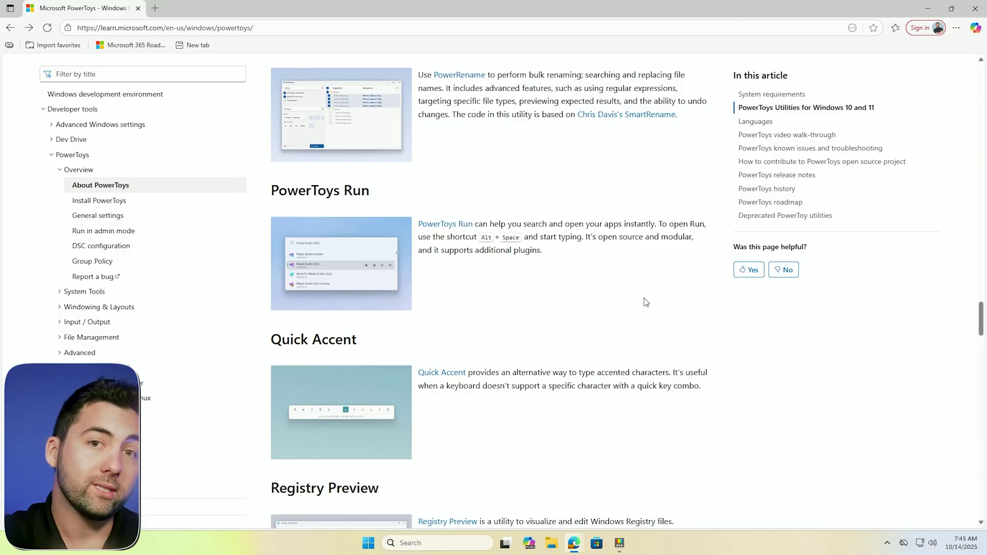
- Open PowerToys Run with Alt+Space and search for 'Power bi'
key("alt+space")
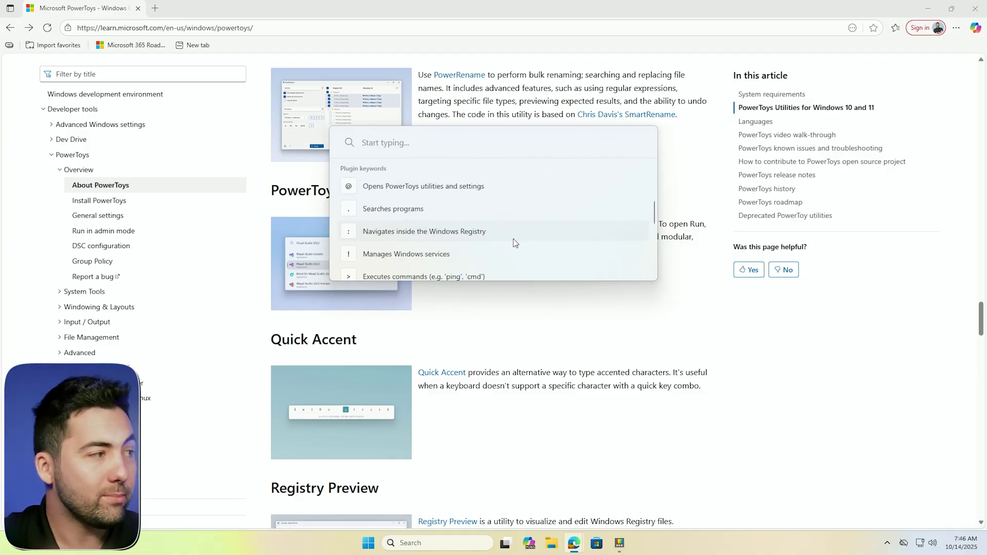
scroll(513, 238, "down", 3)
scroll(513, 239, "up", 4)
type("Power bi")
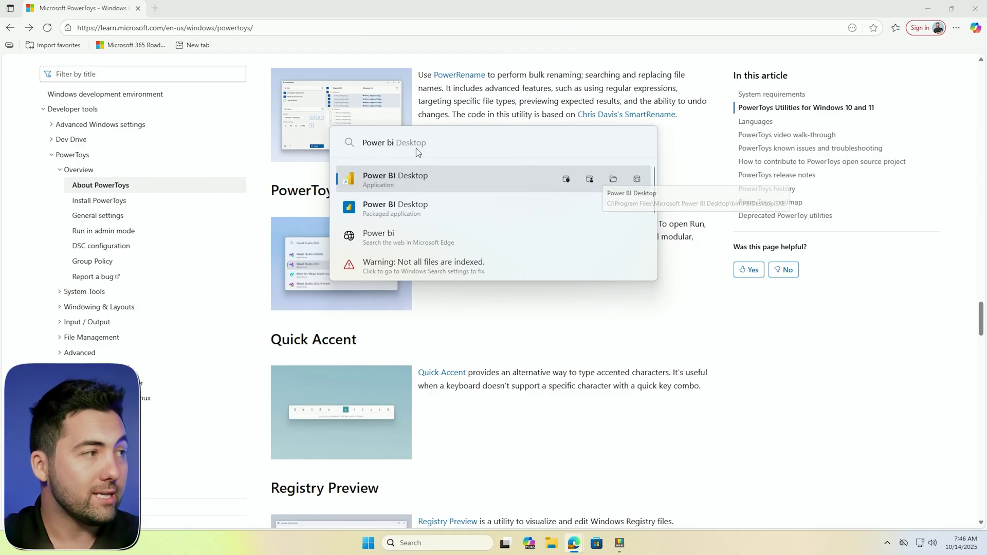
- Launch Power BI Desktop from the results and close its Pick an account prompt
left_click(395, 178)
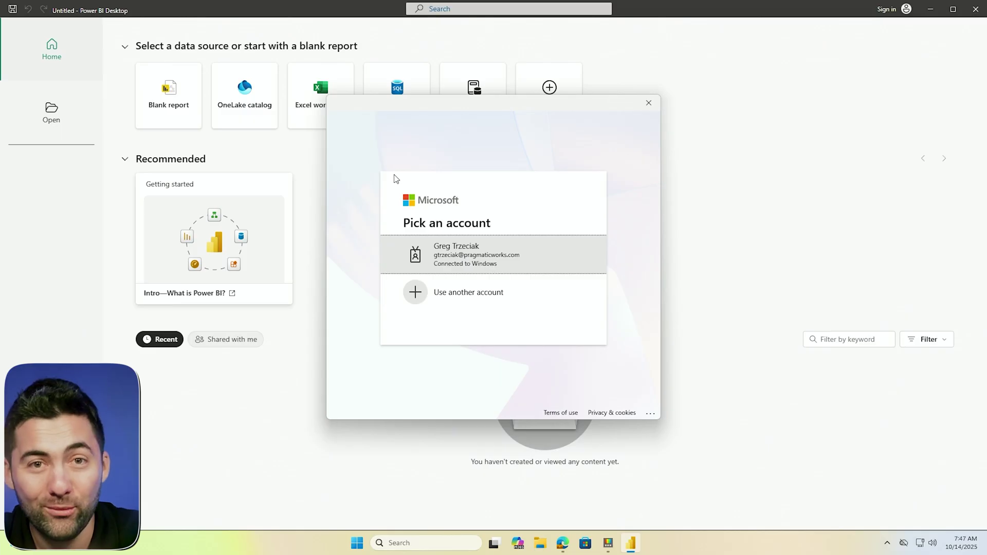
left_click(649, 103)
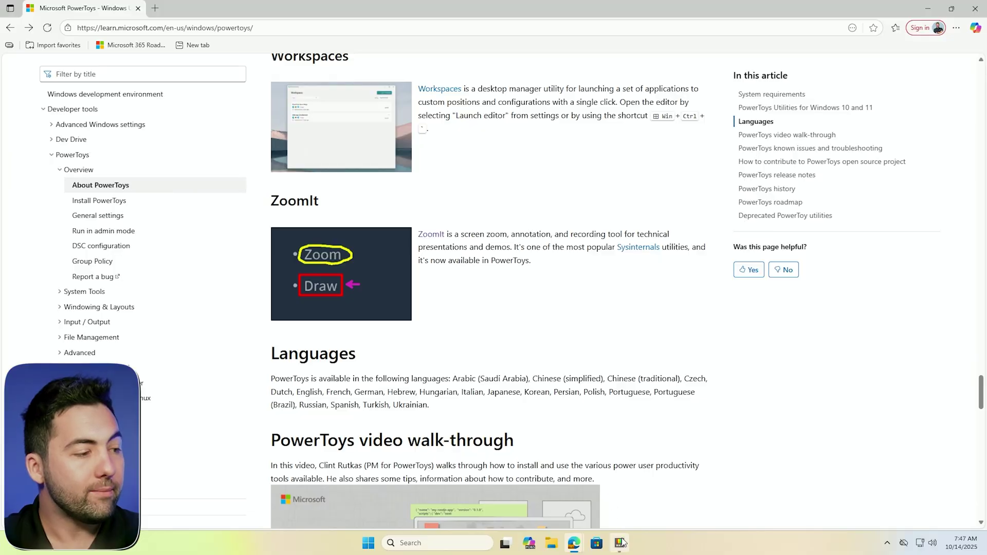
- Open PowerToys Settings and switch the ZoomIt module on
left_click(620, 544)
left_click(621, 544)
left_click(621, 544)
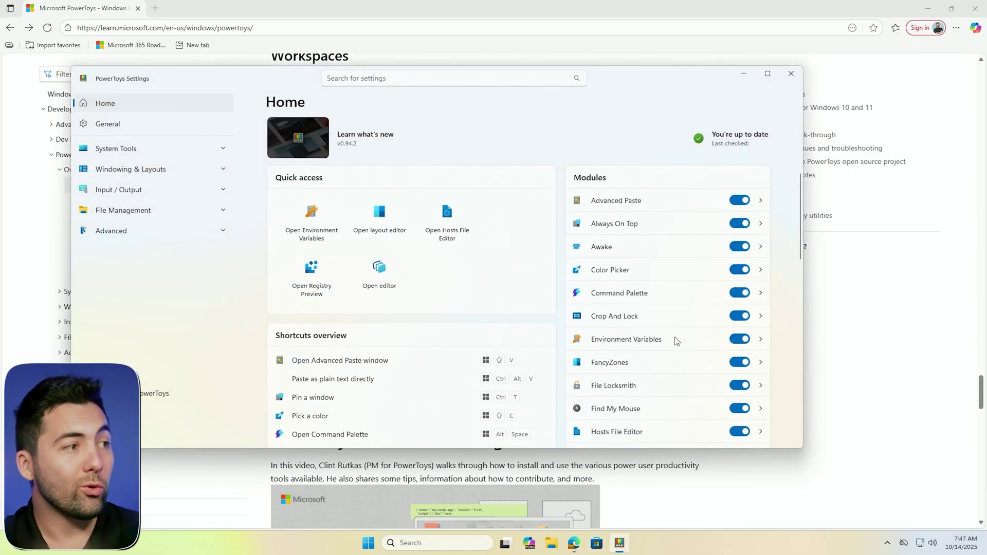
scroll(675, 342, "down", 5)
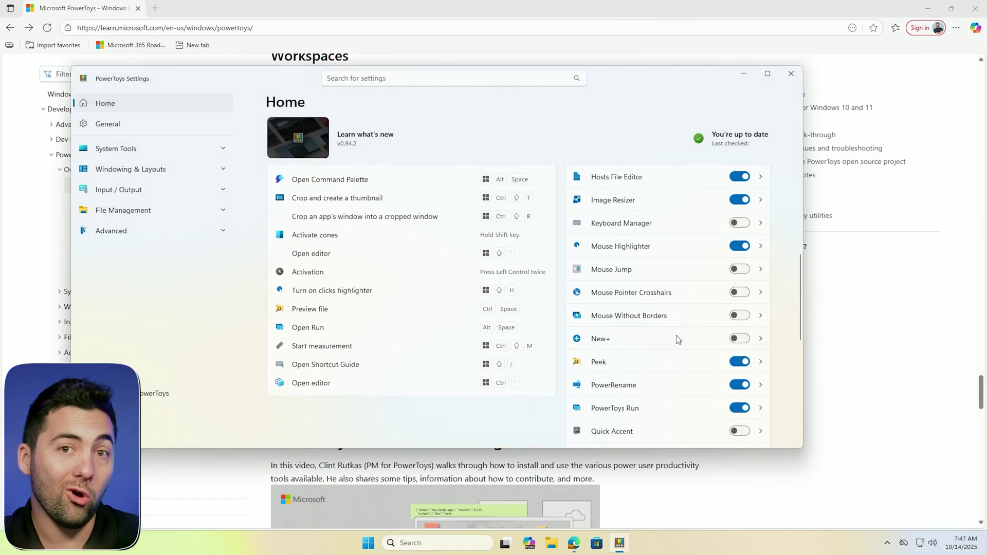
scroll(677, 340, "down", 10)
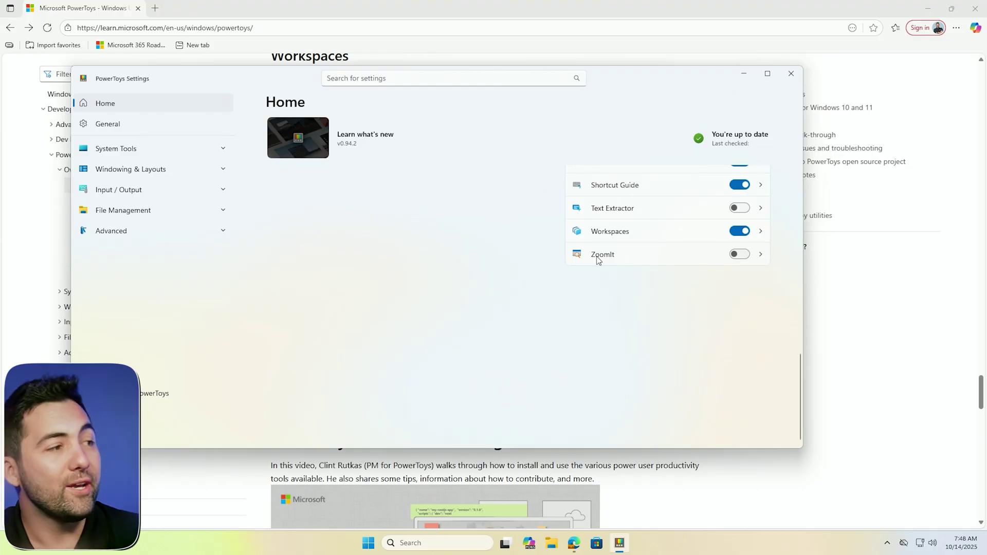
left_click(736, 257)
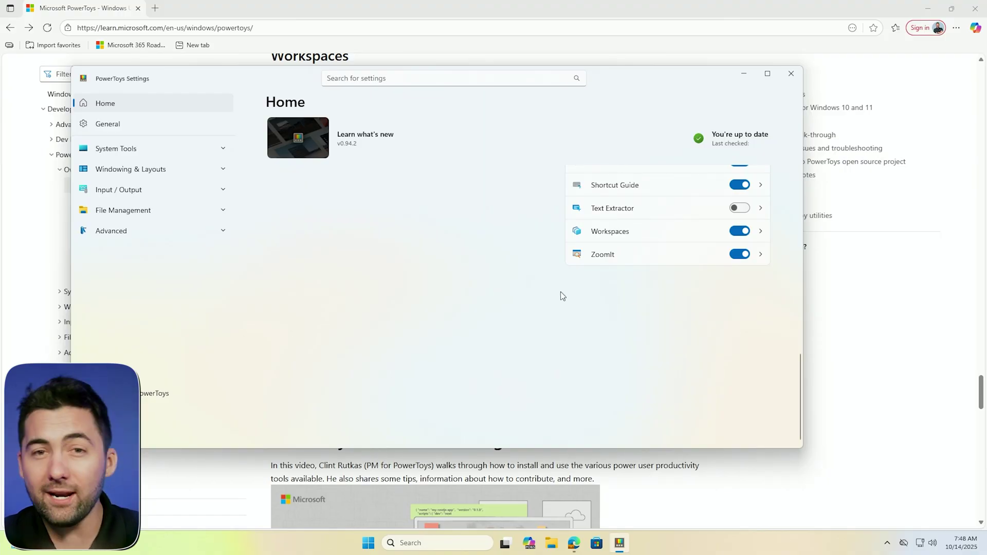
- Review the ZoomIt settings page, then return to the browser
left_click(760, 254)
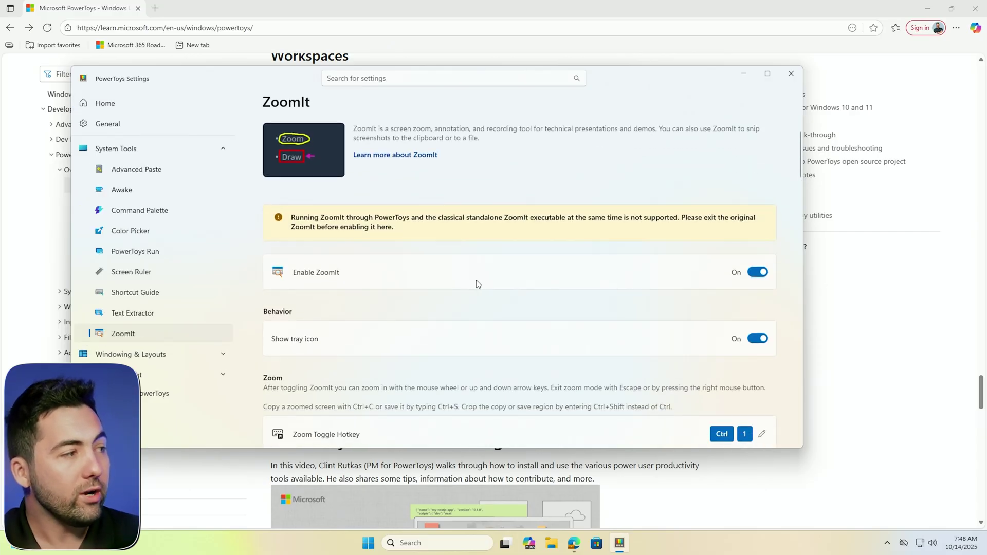
scroll(484, 285, "down", 15)
scroll(491, 291, "down", 12)
scroll(490, 290, "down", 5)
scroll(580, 257, "up", 15)
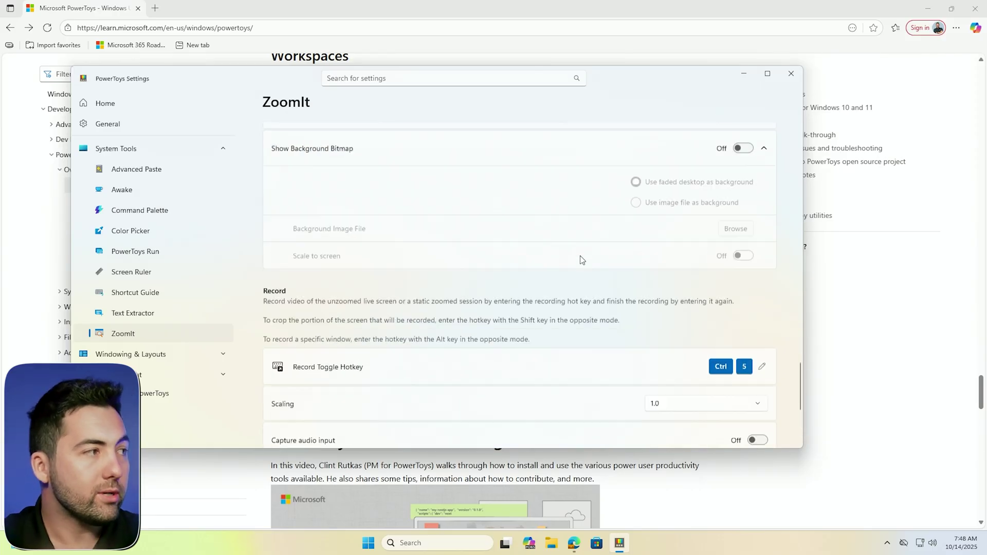
left_click(882, 334)
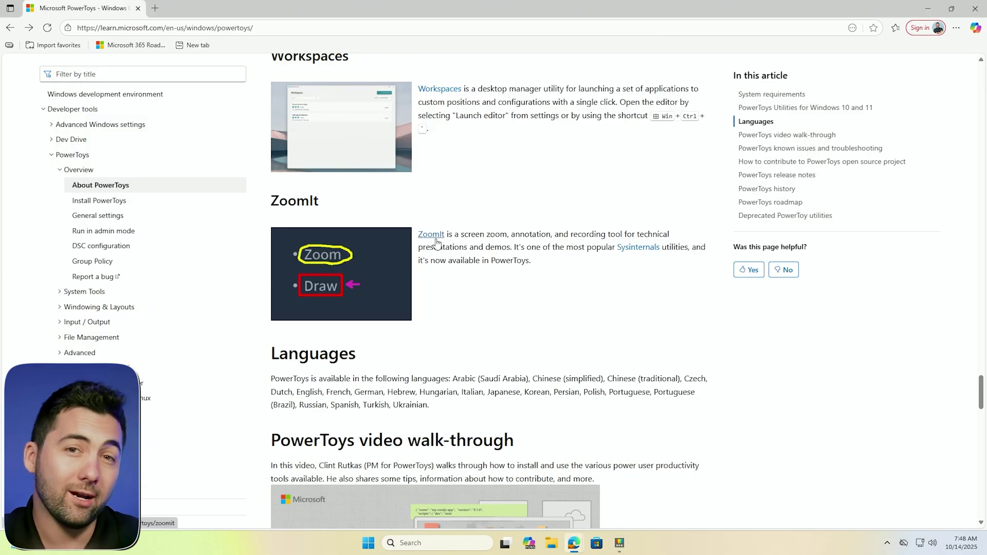
- Open the ZoomIt article and scroll through its Additional settings tables, including 2.0 default magnification
left_click(432, 235)
scroll(533, 286, "down", 5)
scroll(535, 286, "down", 15)
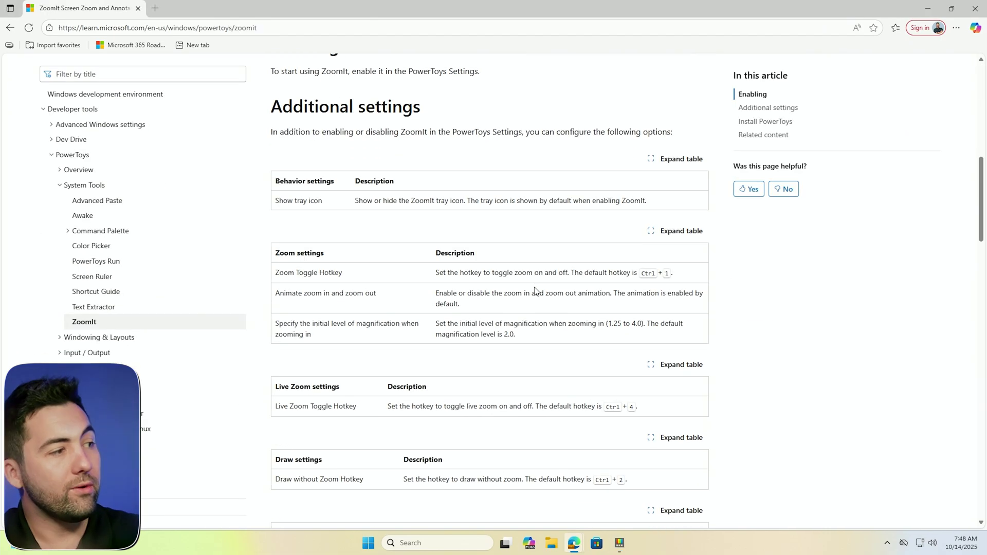
scroll(535, 286, "down", 4)
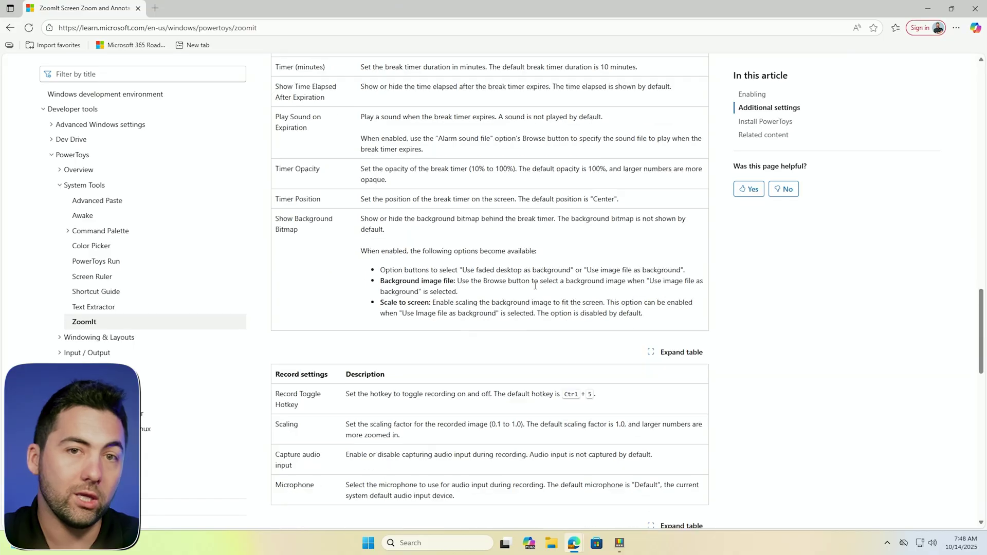
scroll(535, 286, "up", 7)
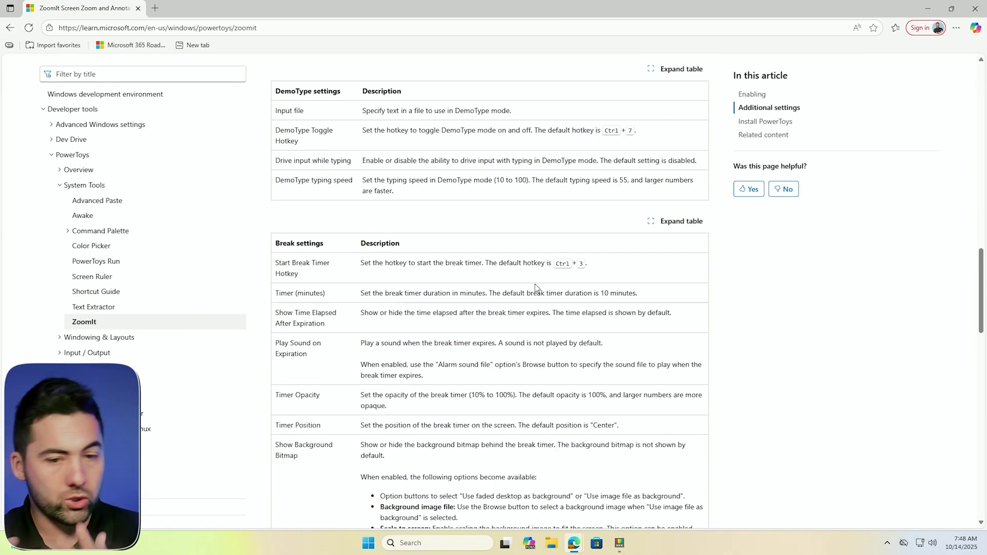
scroll(535, 286, "up", 12)
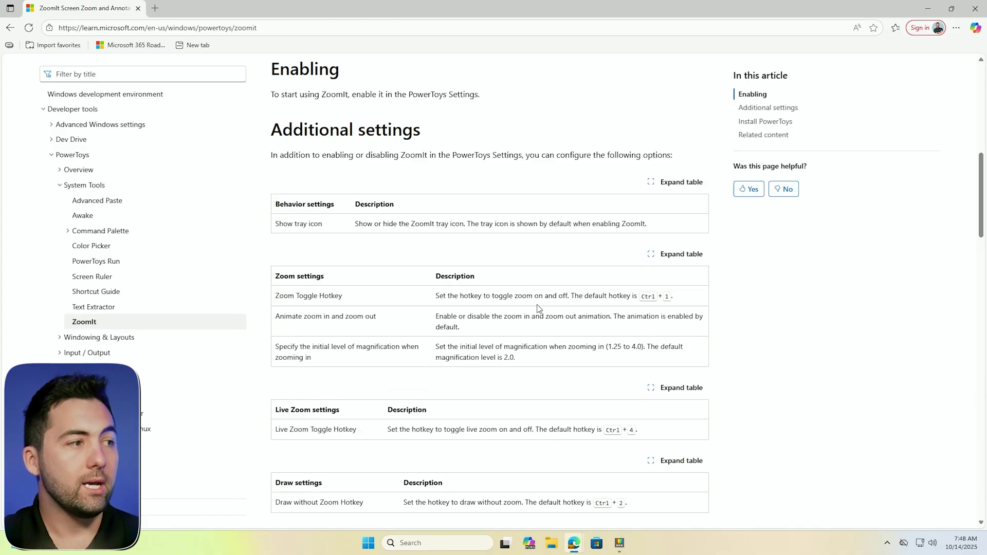
scroll(537, 308, "up", 1)
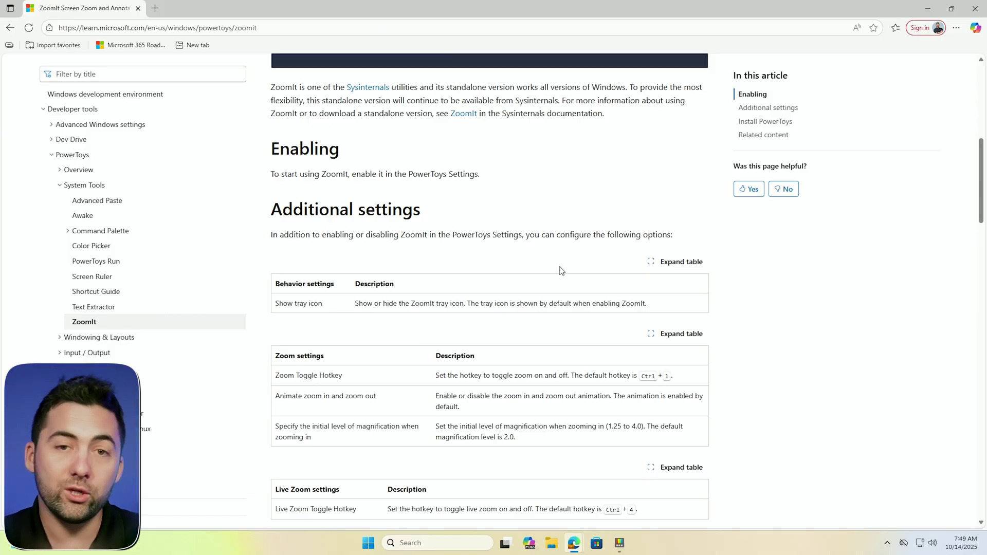
key("ctrl+1")
scroll(560, 271, "up", 4)
scroll(494, 278, "down", 4)
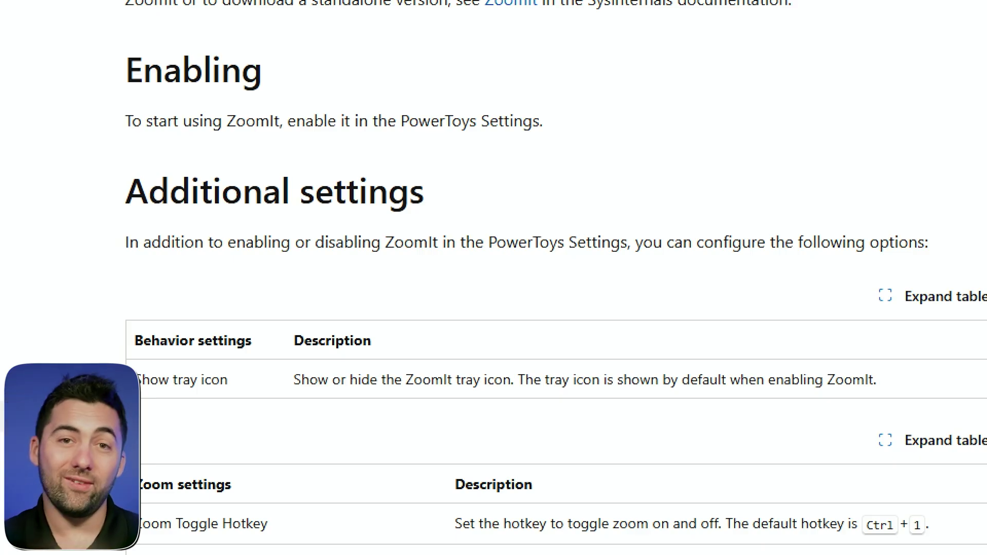
key("ctrl+1")
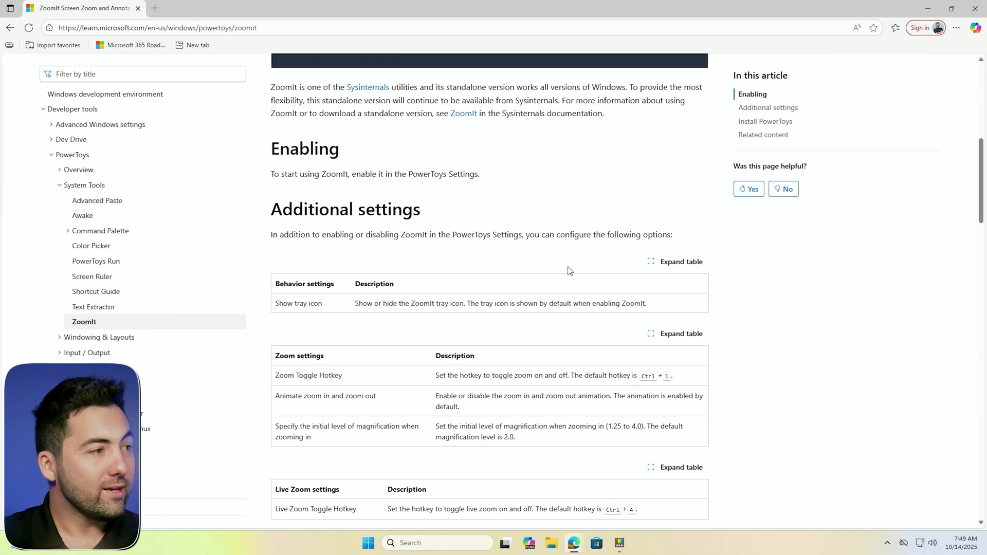
- Draw a smiley face with a circle beside it on the page
mouse_move(524, 147)
left_mouse_down()
mouse_move(544, 155)
mouse_move(526, 144)
mouse_move(574, 143)
left_mouse_up()
left_click_drag(528, 170, 594, 183)
mouse_move(661, 158)
left_mouse_down()
mouse_move(684, 134)
mouse_move(711, 208)
left_mouse_up()
- Add two red arrows, a red rectangle, and pink and orange squiggles
mouse_move(834, 295)
left_mouse_down()
mouse_move(740, 211)
mouse_move(831, 221)
mouse_move(834, 211)
left_mouse_up()
left_click_drag(766, 271, 795, 325)
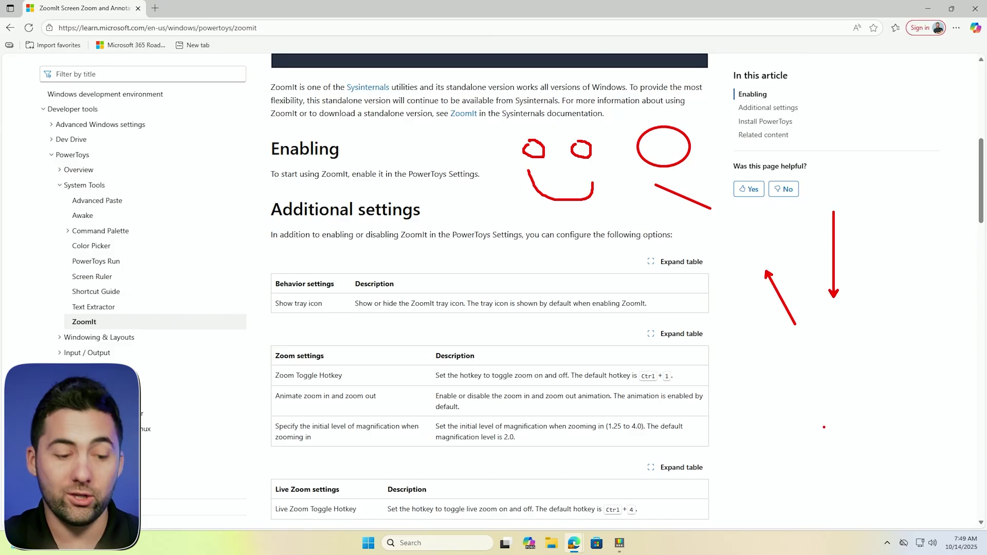
left_click_drag(738, 372, 844, 423)
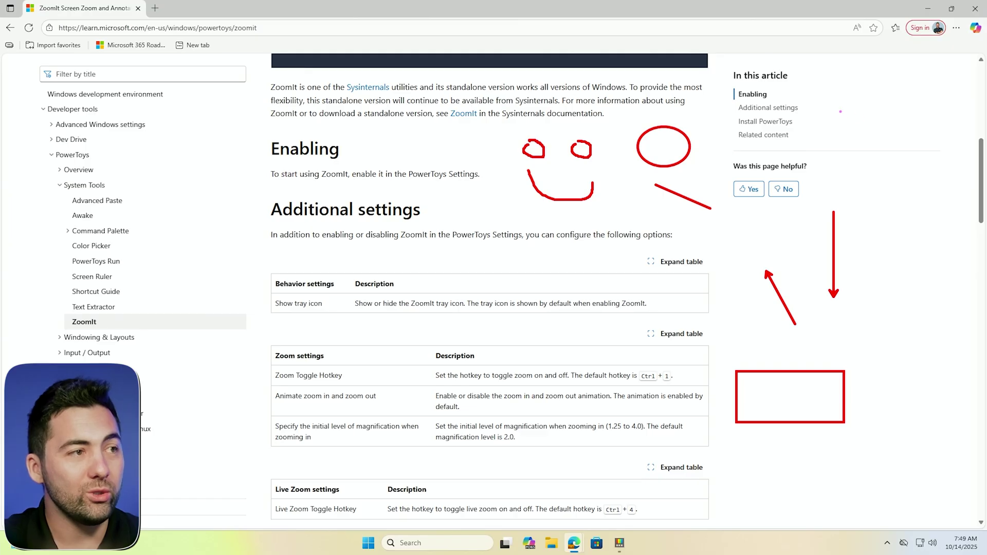
mouse_move(840, 111)
left_mouse_down()
mouse_move(894, 217)
mouse_move(890, 299)
mouse_move(846, 275)
mouse_move(829, 193)
left_mouse_up()
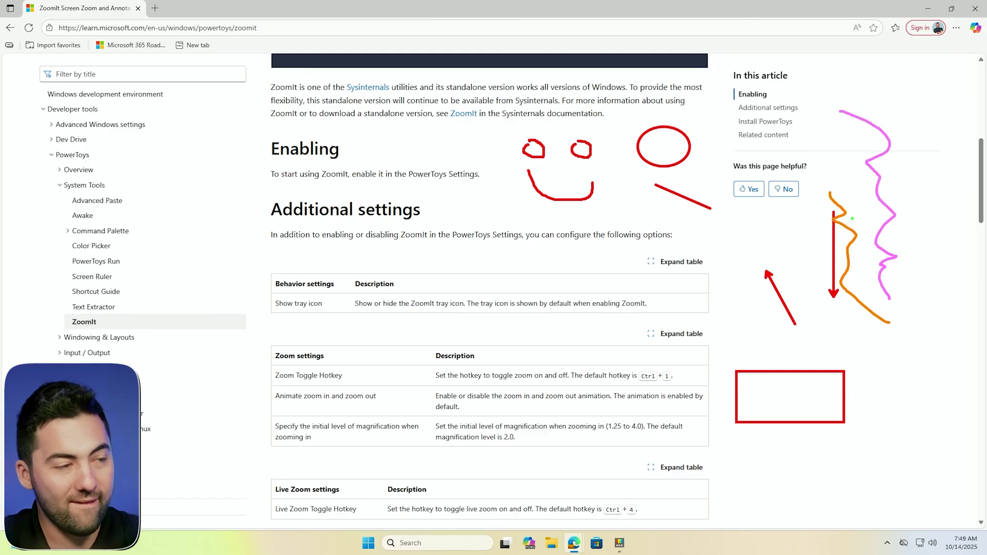
left_click_drag(891, 337, 728, 219)
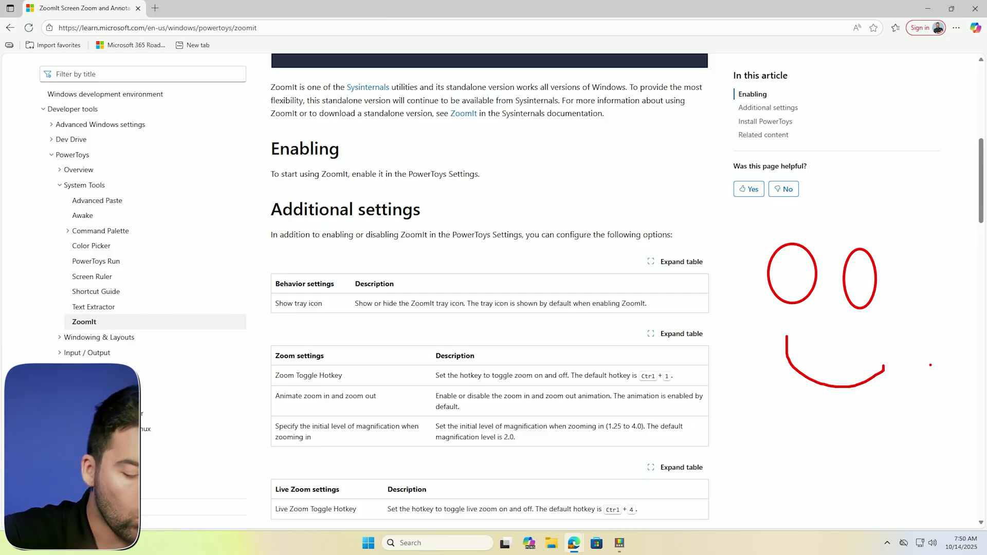
- Snip the area around the red smiley to the clipboard and dismiss the notification
key("super+shift+s")
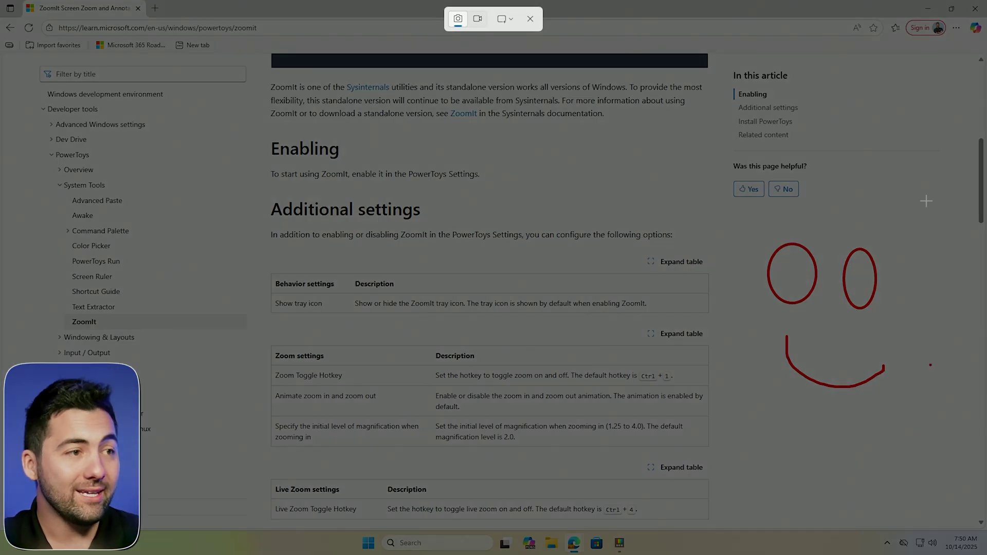
left_click_drag(929, 194, 732, 420)
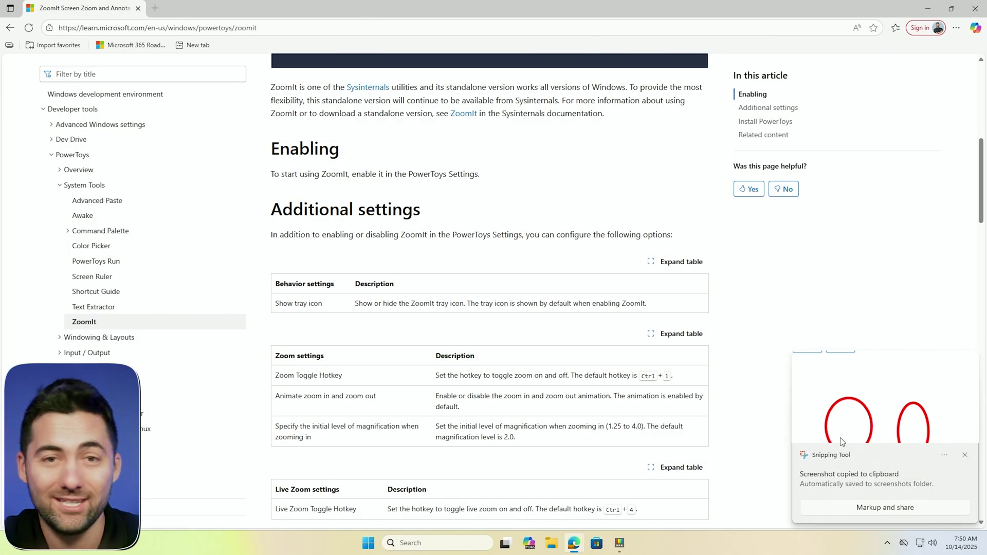
left_click(965, 455)
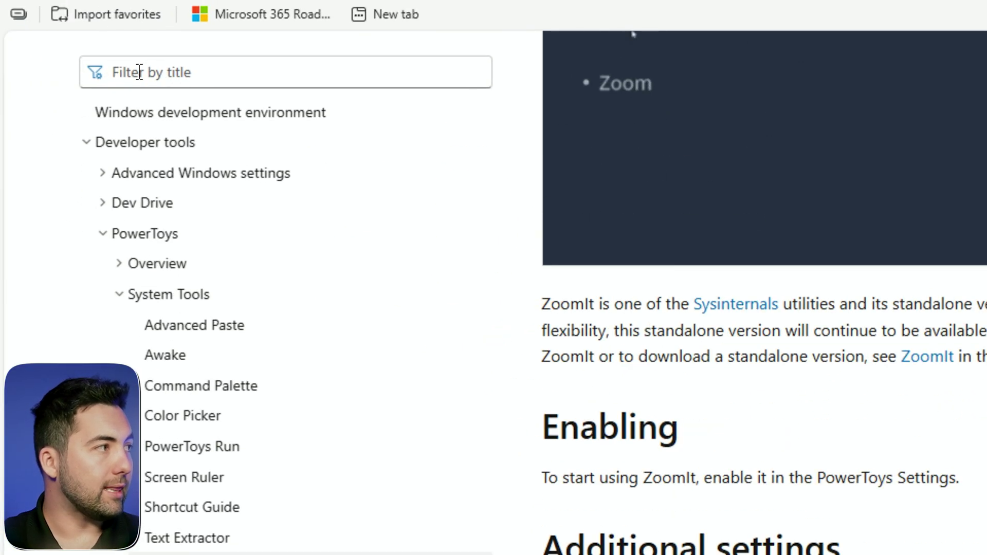
left_click(138, 72)
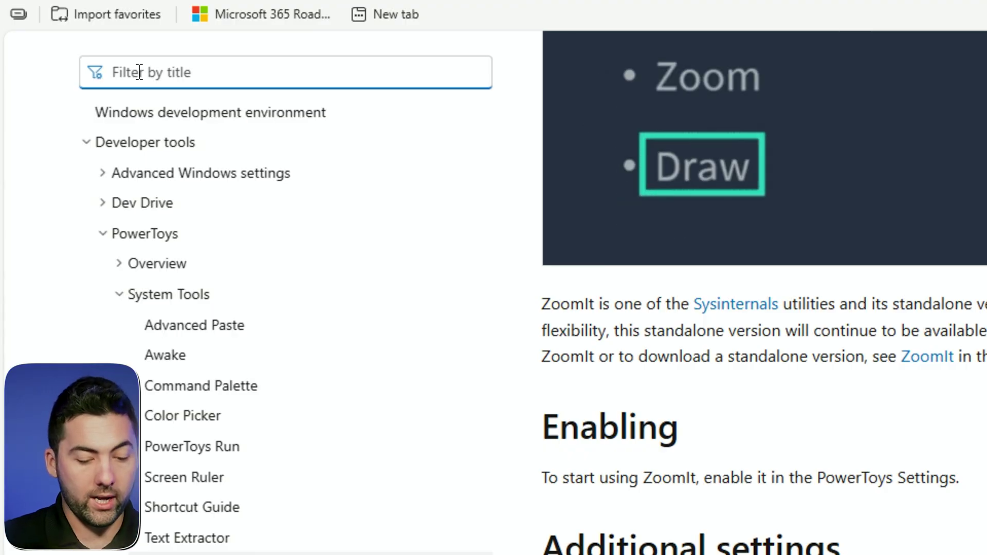
type("Greg Wa")
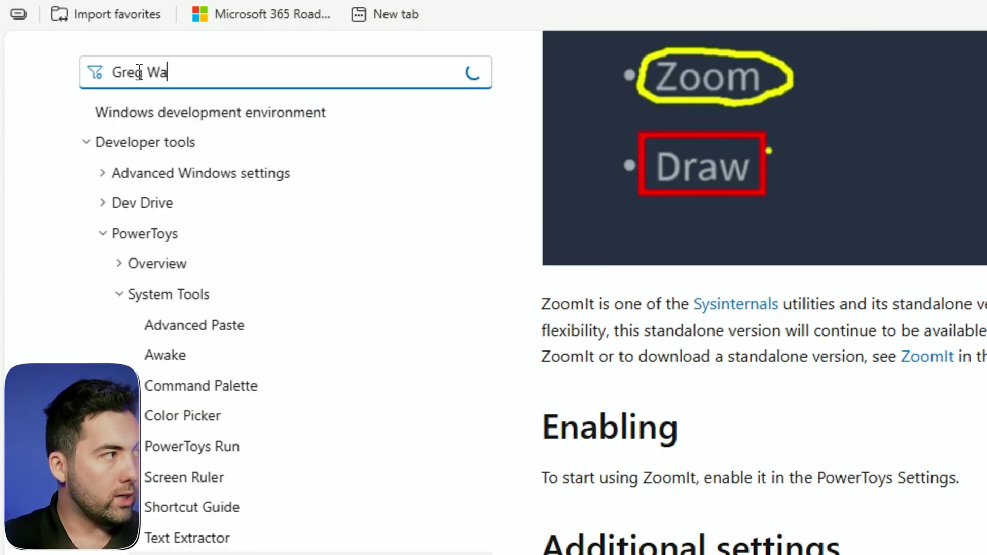
type("s here")
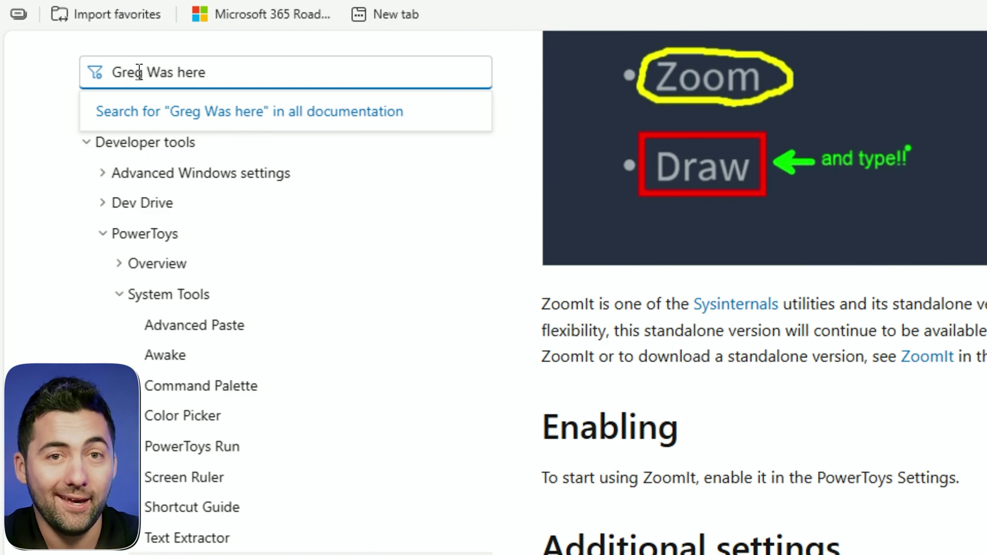
key("Escape")
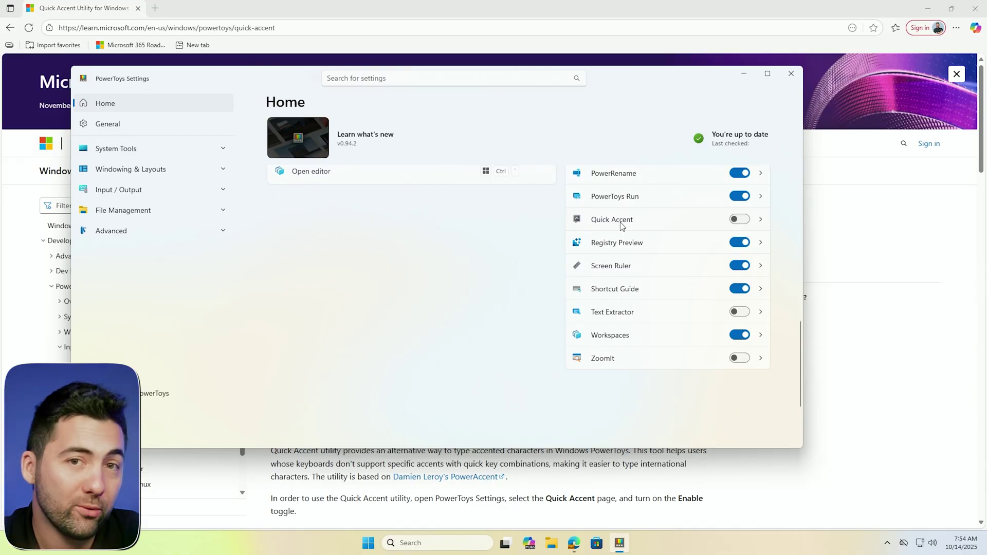
- Switch the Quick Accent toggle on in the PowerToys Home module list
left_click(738, 221)
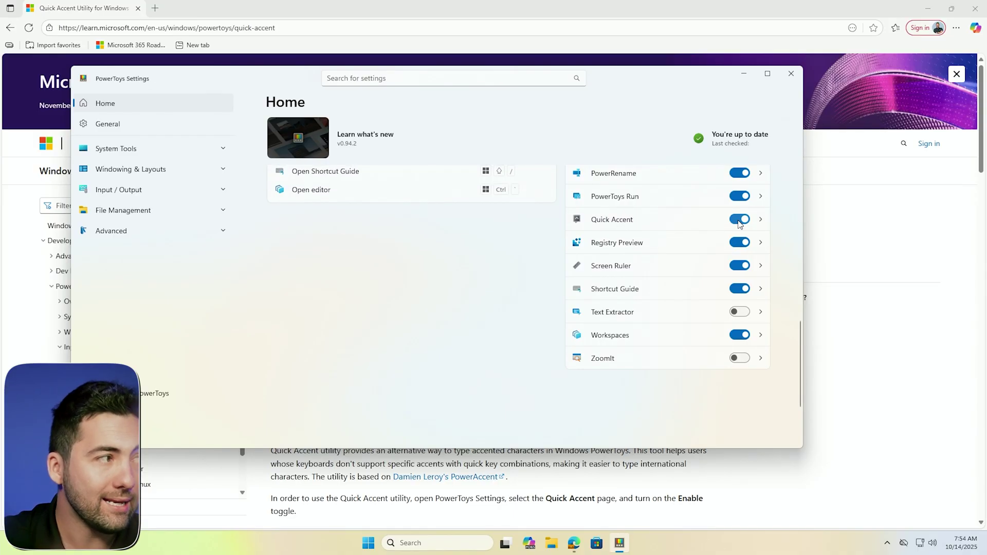
scroll(468, 363, "up", 5)
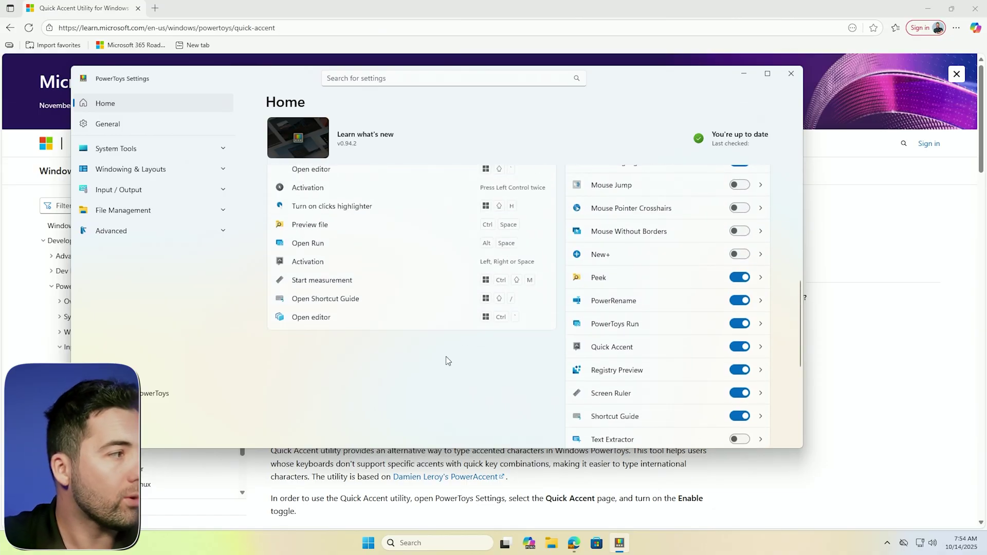
scroll(446, 363, "up", 4)
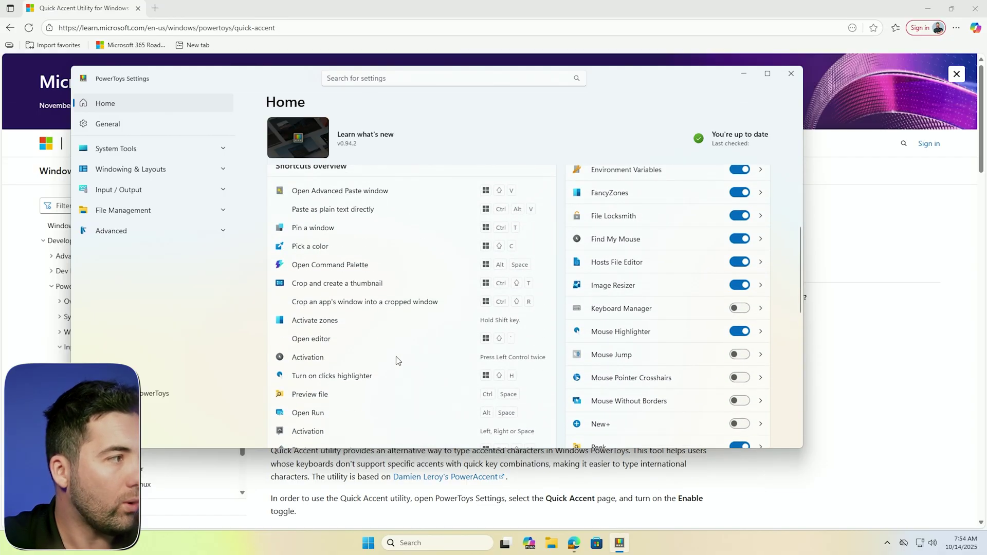
scroll(399, 320, "down", 2)
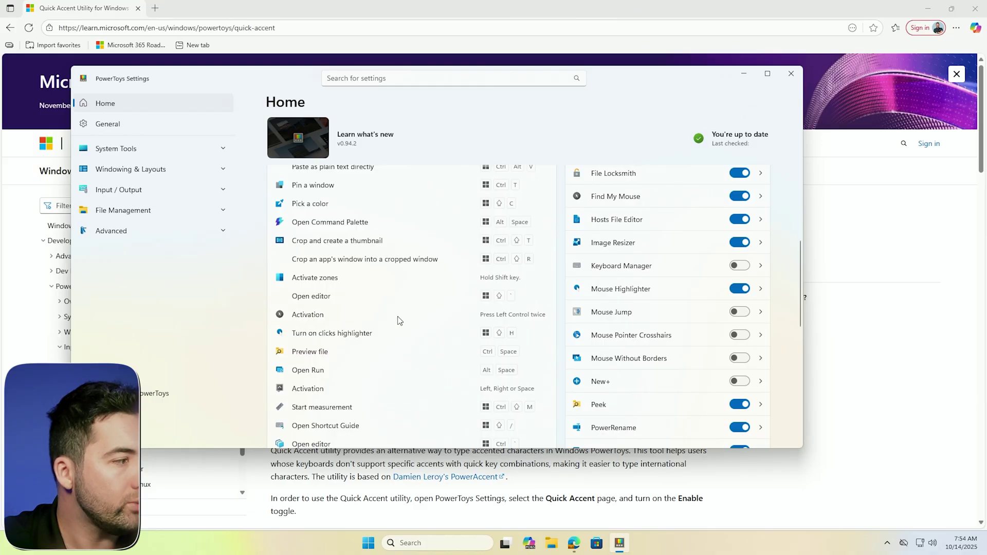
- Scroll the Quick Accent article down to the How to activate and Character sets sections
scroll(399, 320, "down", 2)
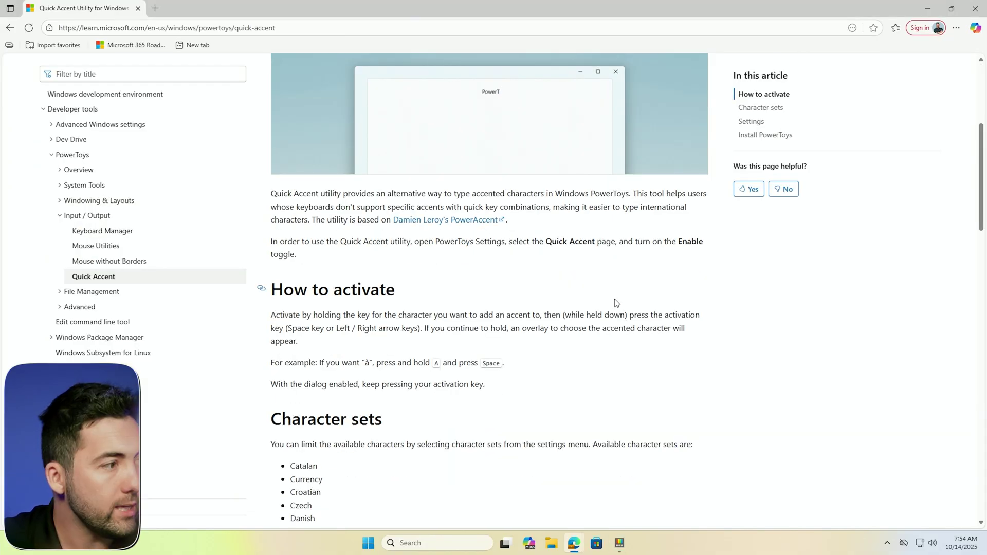
scroll(498, 344, "down", 1)
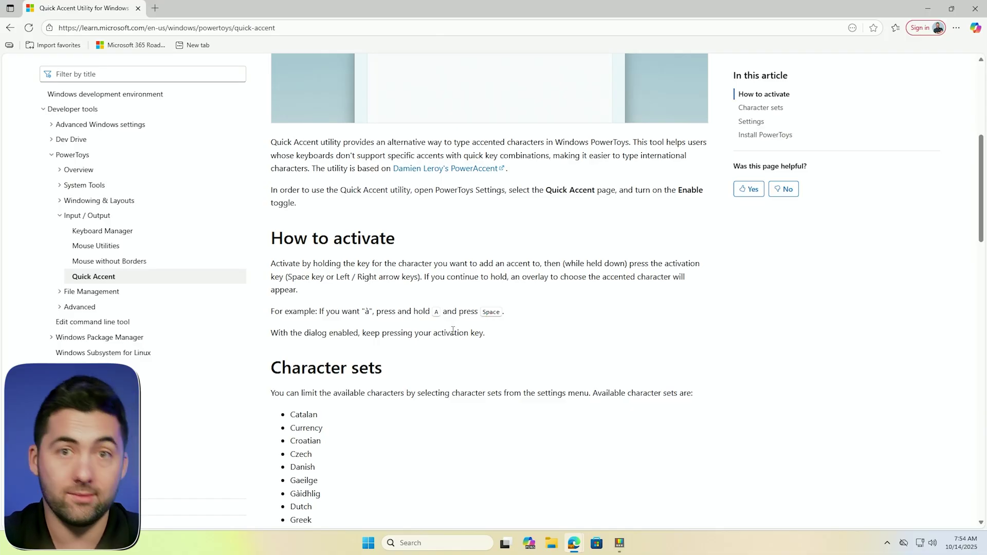
- Search for Notepad, launch it, and move its window to the right of the article
left_click(431, 545)
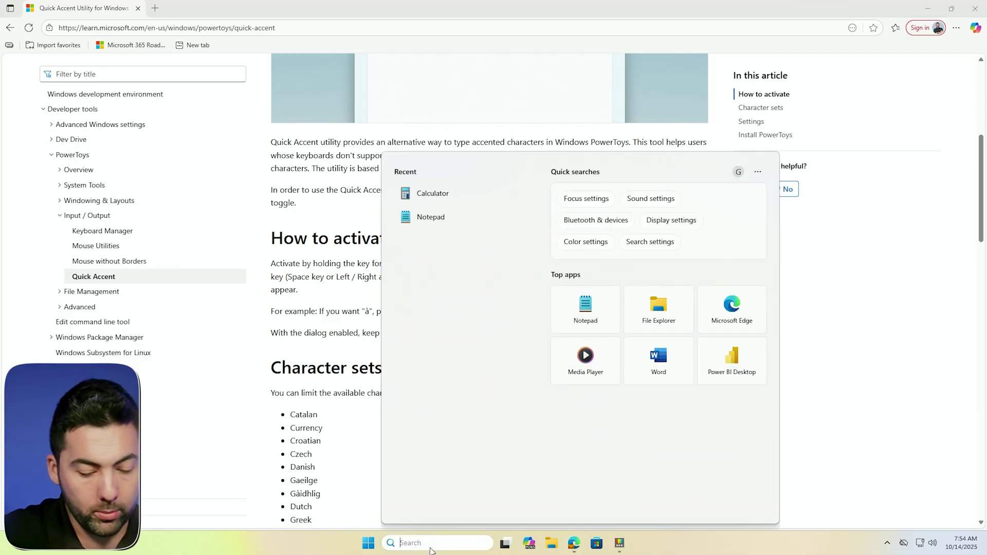
type("notepad")
left_click(438, 231)
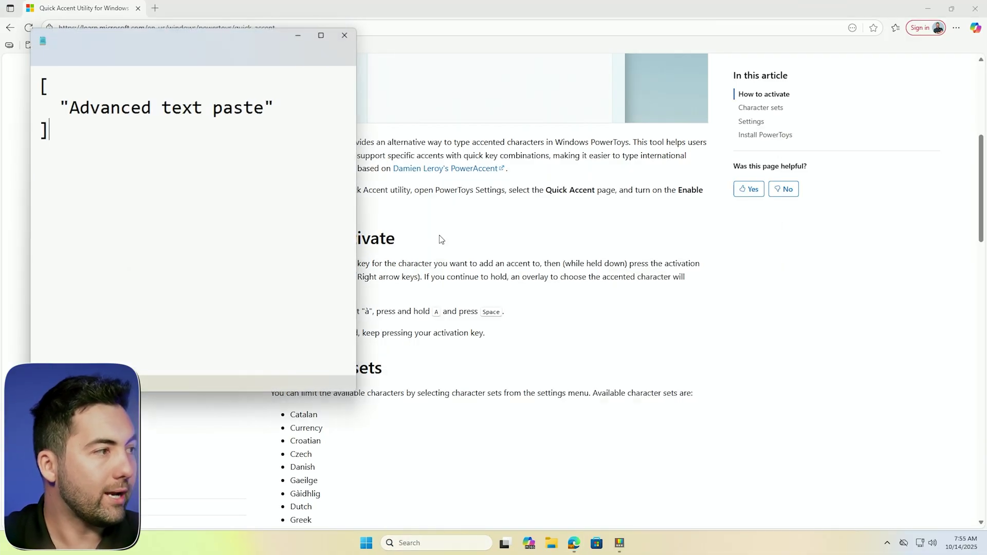
left_click_drag(232, 45, 798, 135)
- Clear the note's old text and the test letters, leaving an empty note
key("ctrl+a")
key("BackSpace")
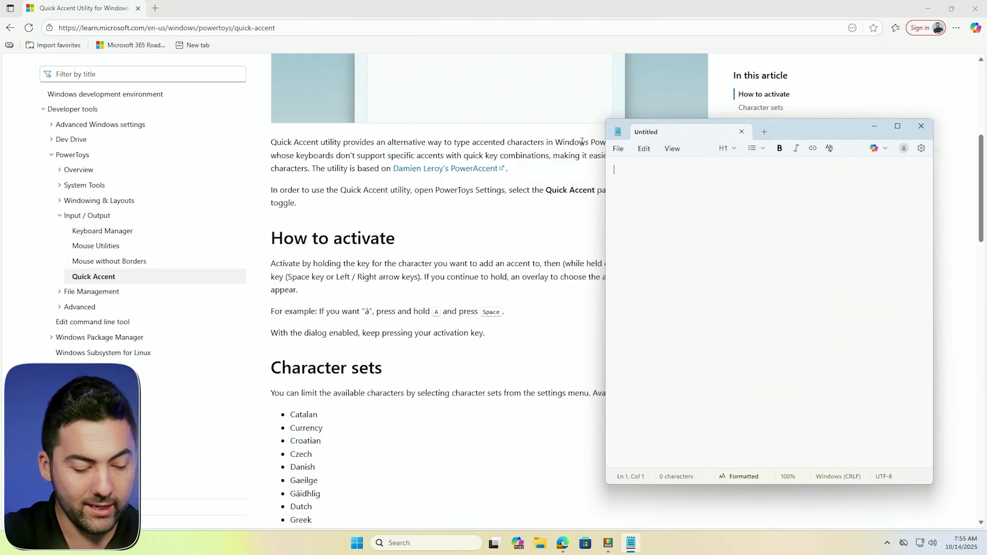
type("a")
key("Return")
type("a")
key("Return")
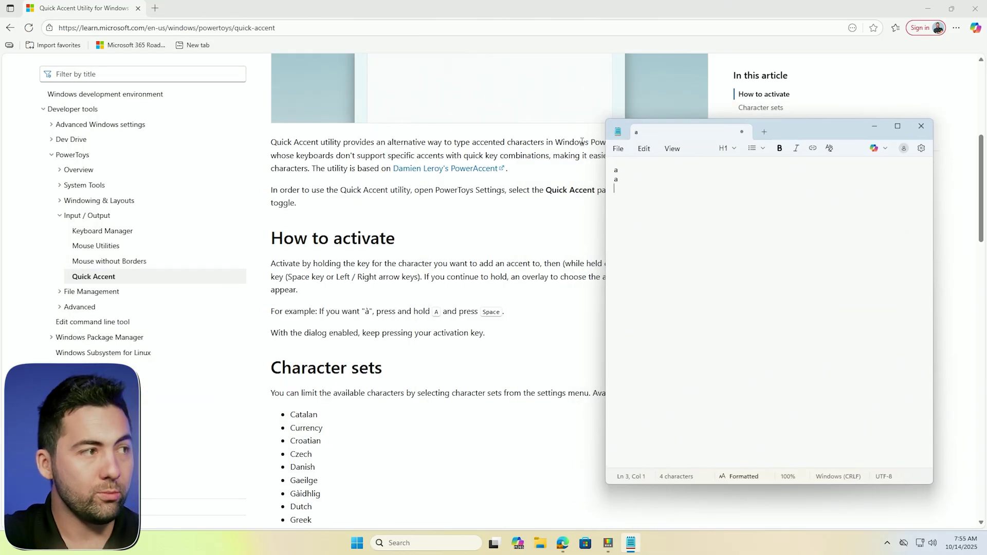
key("BackSpace")
key("BackSpace")
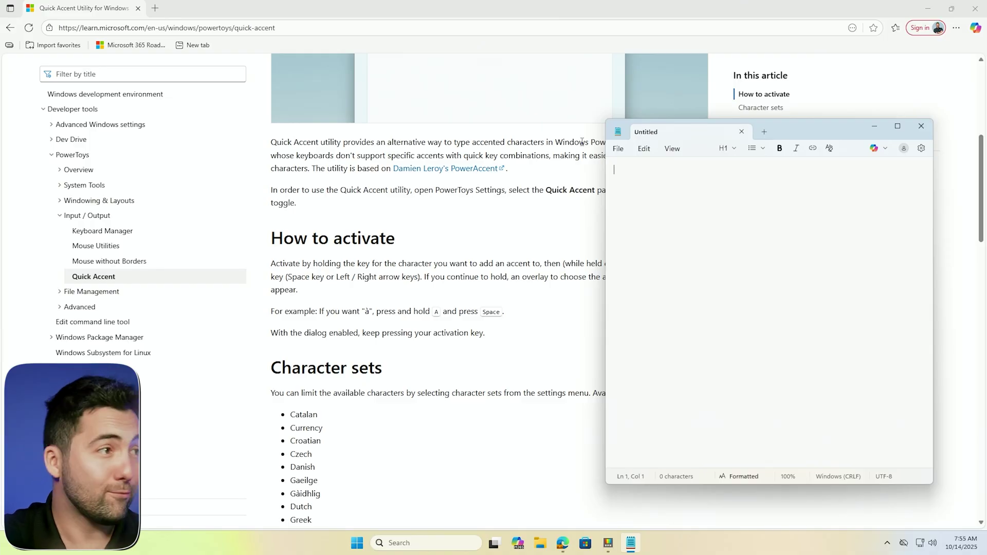
- Type a large Title-style letter a, then start a second line below it
left_click(734, 149)
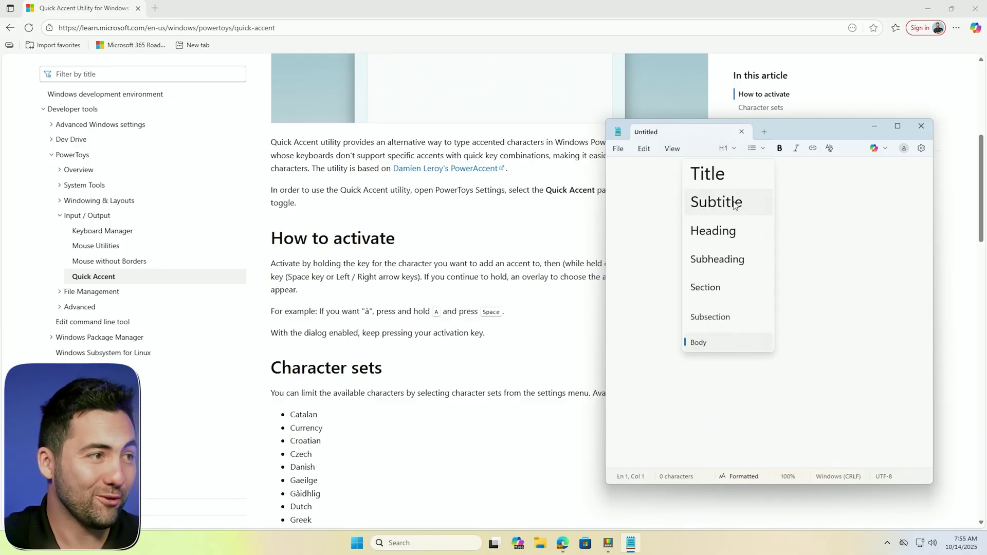
left_click(738, 174)
type("a")
key("Return")
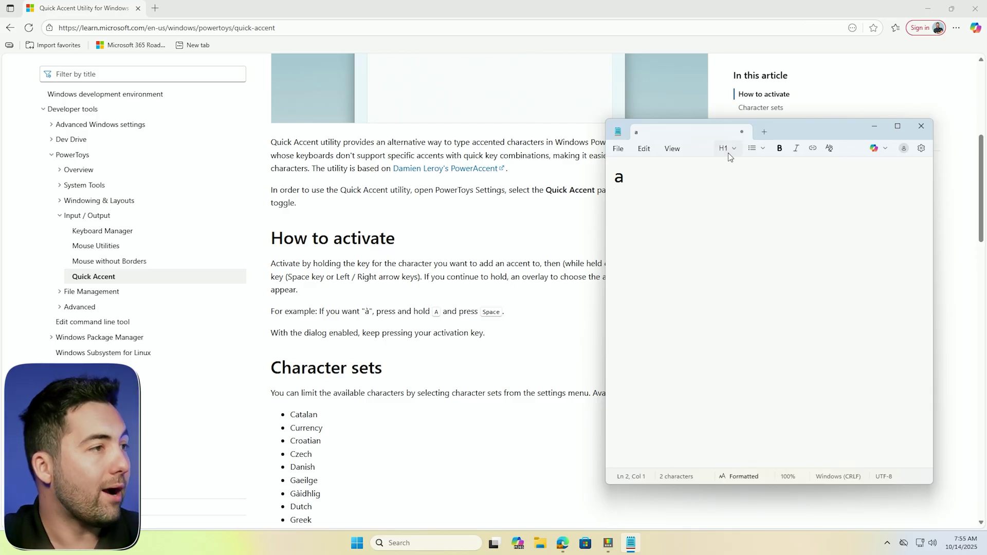
left_click(630, 179)
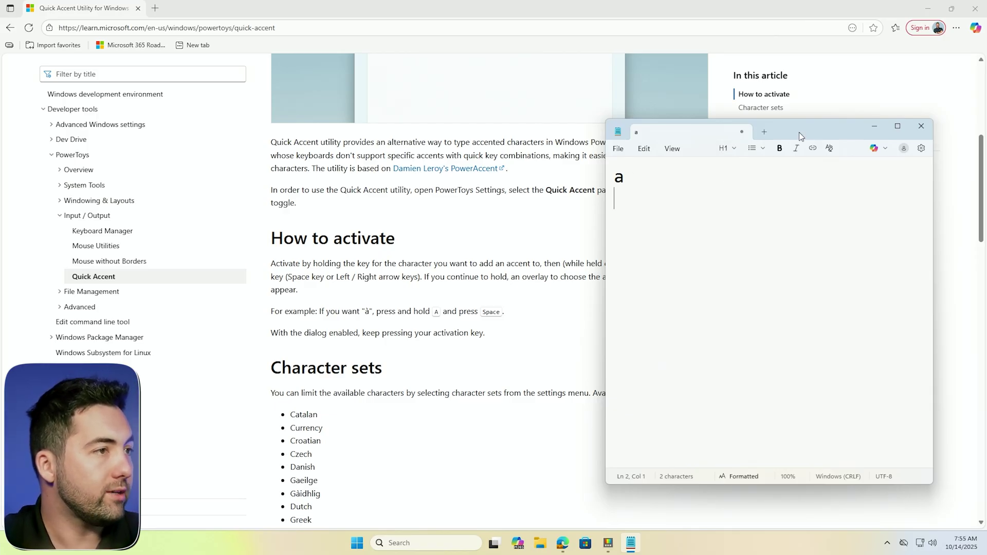
- Move Notepad up, then use Quick Accent to turn the next line's a into à
left_click_drag(799, 132, 828, 118)
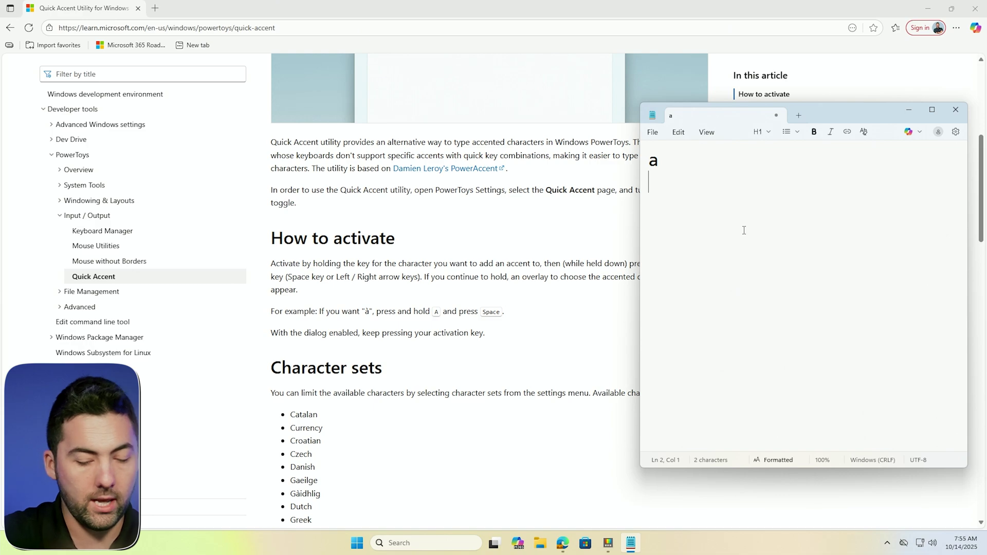
type("a")
key("Return")
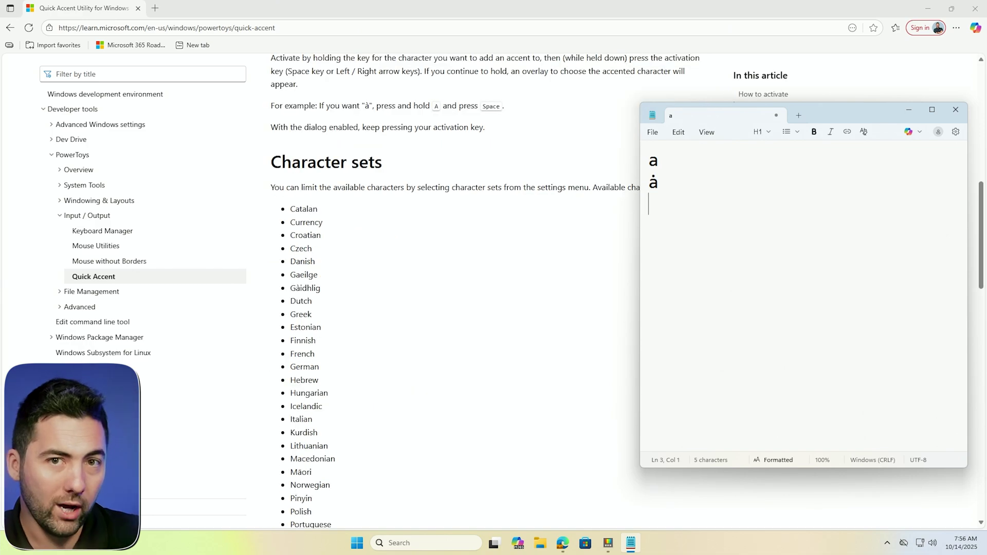
type("a")
key("space")
key("space")
key("space")
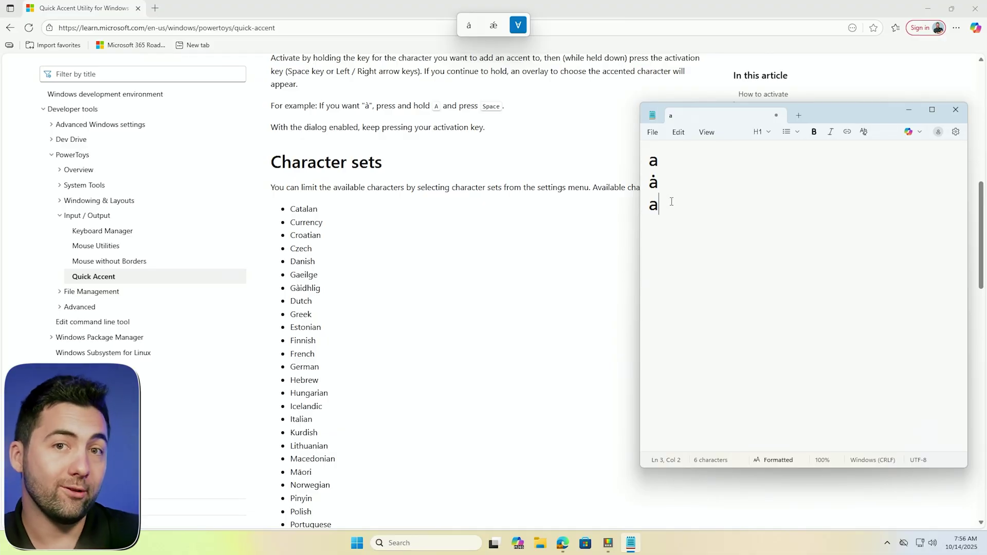
key("space")
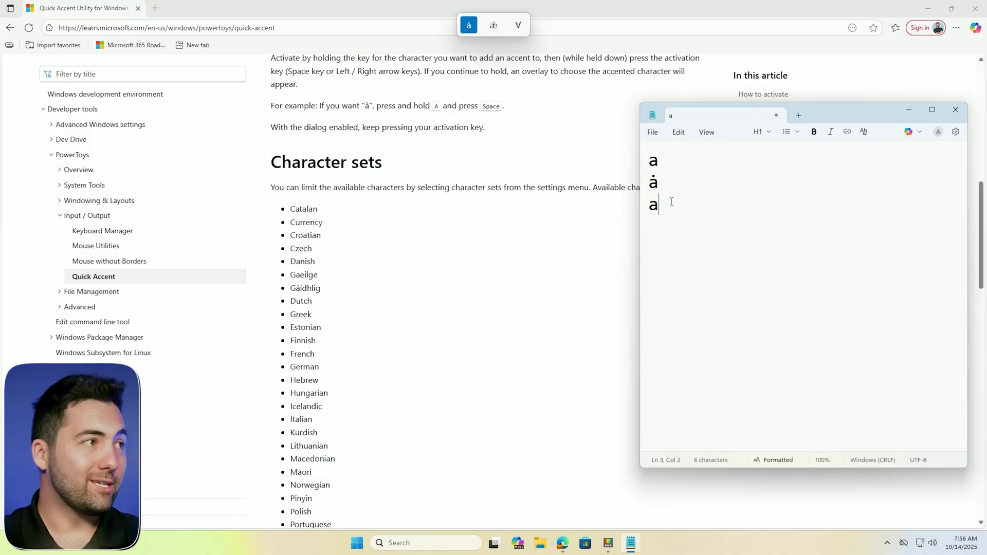
- Cycle Quick Accent choices to æ on the third line, then begin a fourth line with e
key("space")
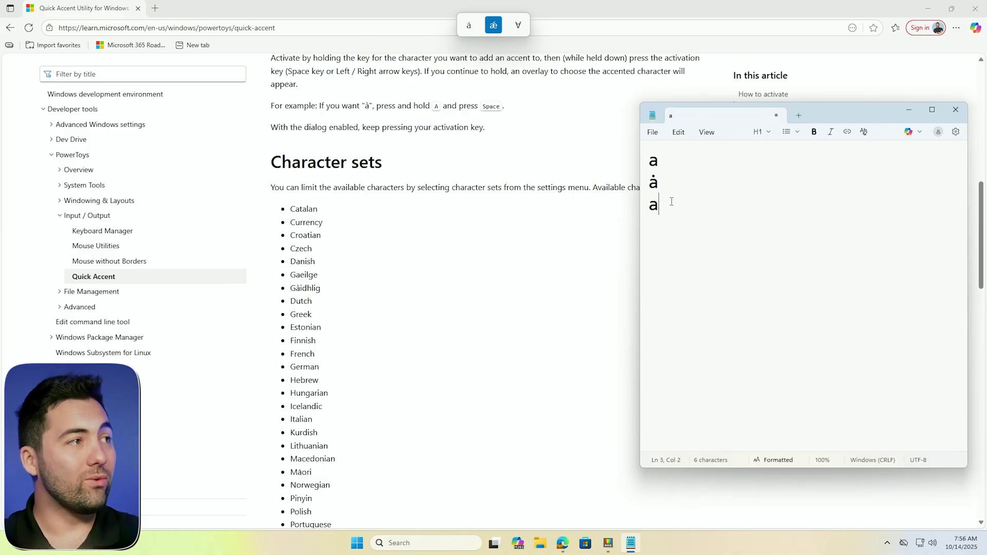
key("space")
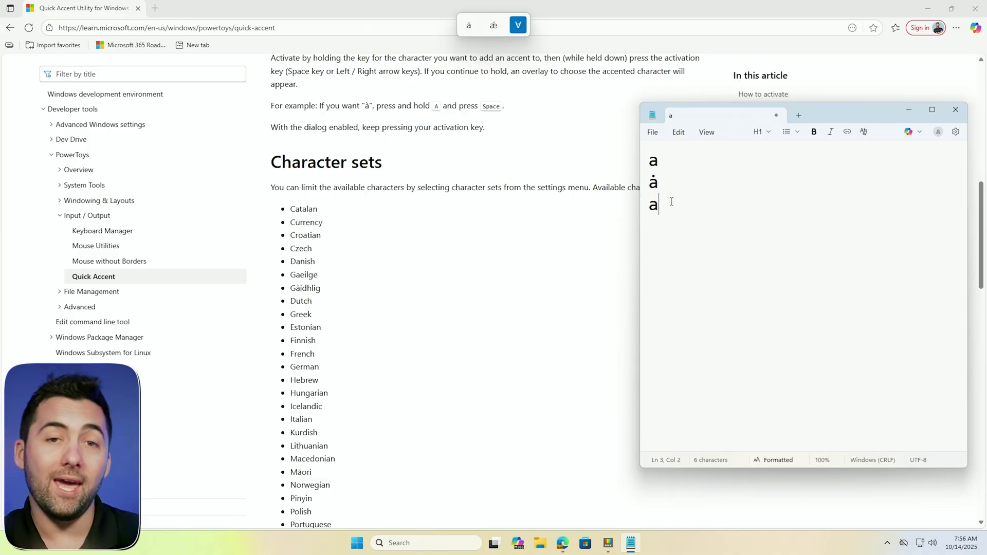
key("space")
key("space")
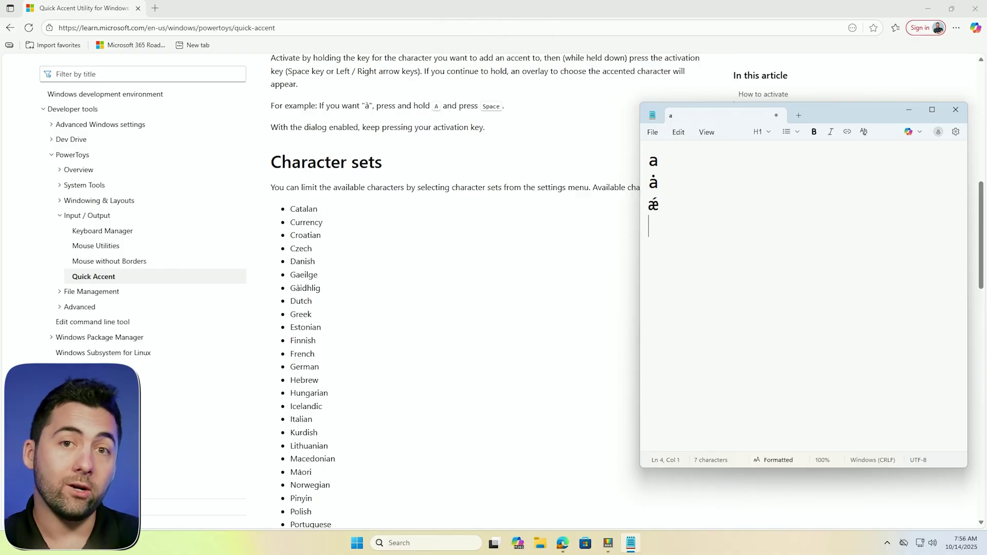
key("space")
key("space")
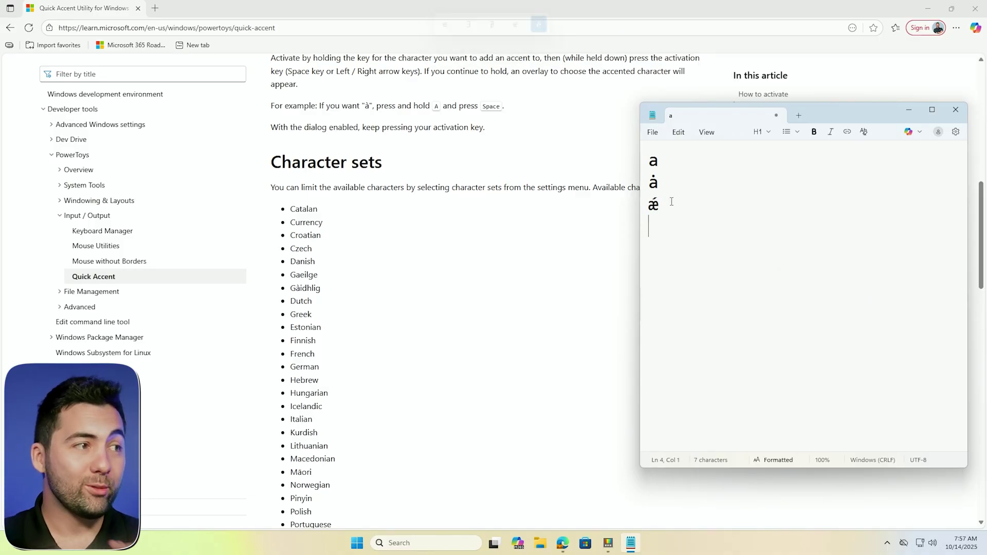
type("e")
key("space")
key("space")
key("space")
key("space")
key("space")
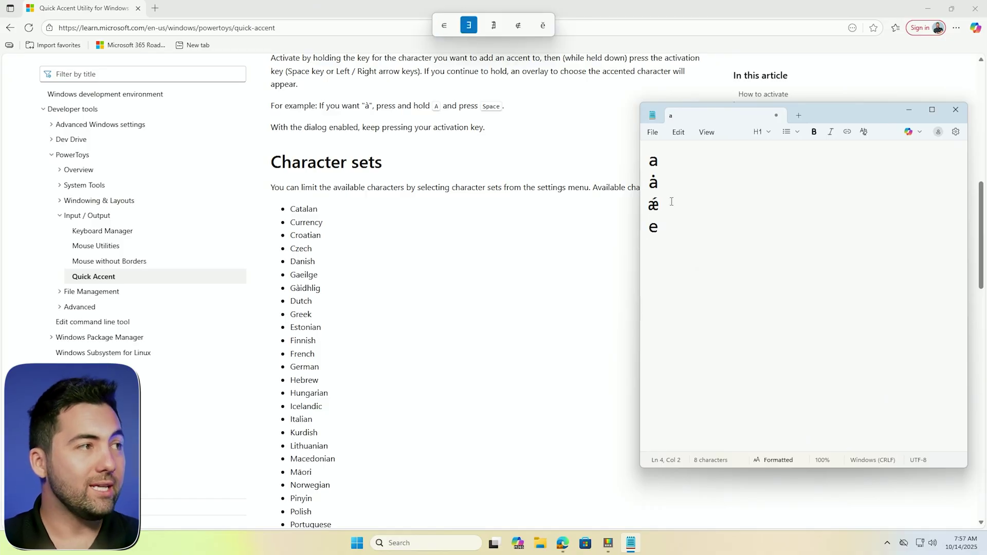